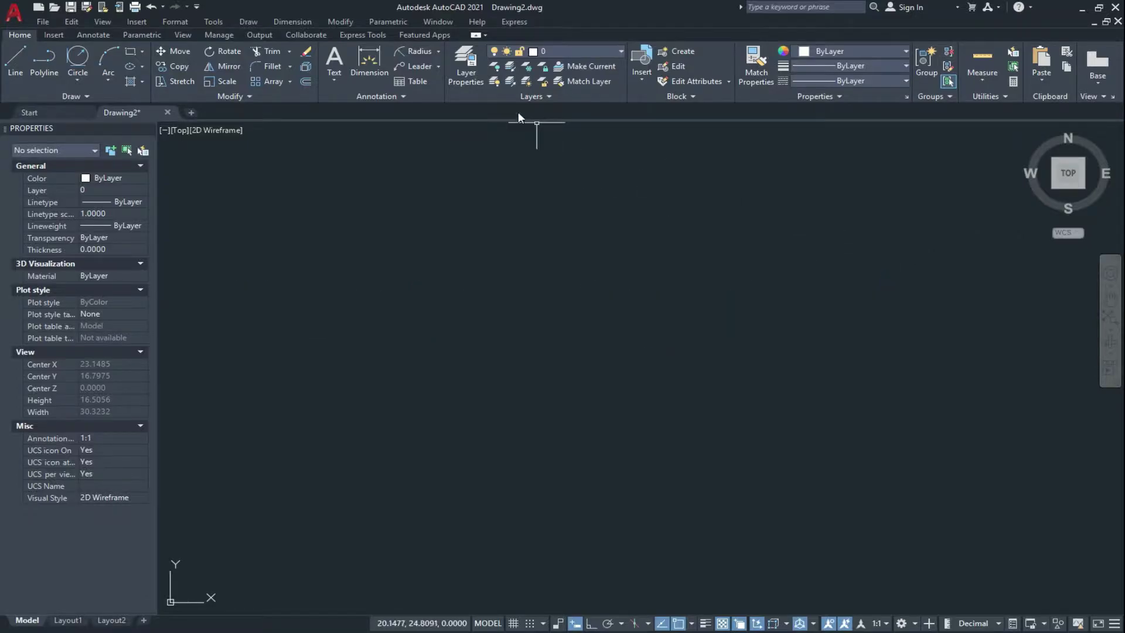
# Open the Layer Properties Manager and create a new layer named Ext Wall
pyautogui.click(469, 75)
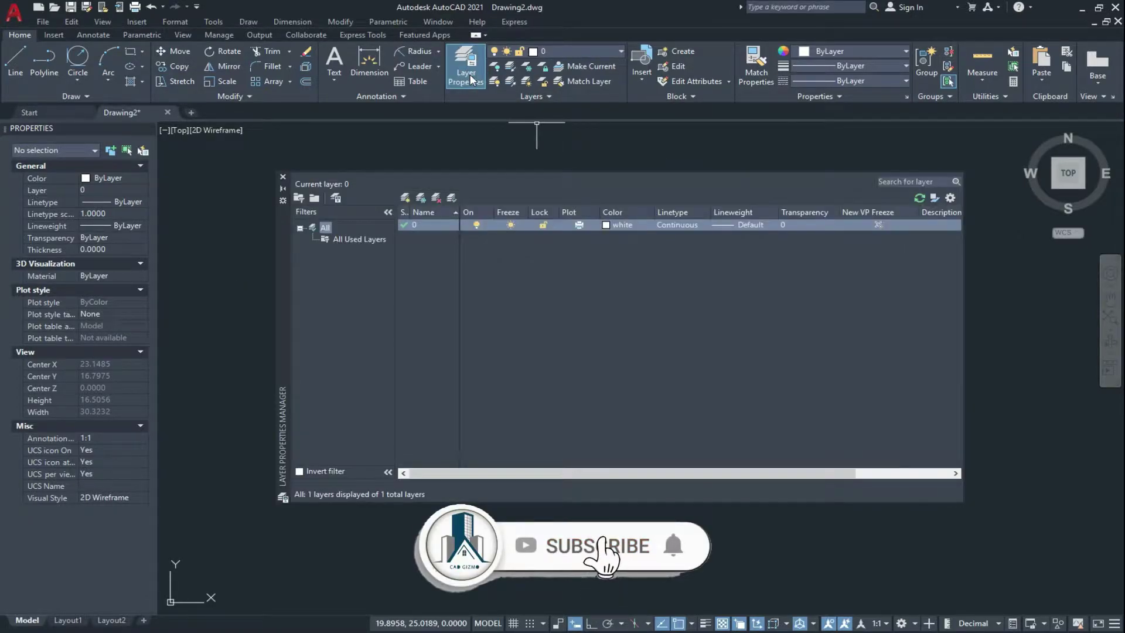
pyautogui.click(283, 176)
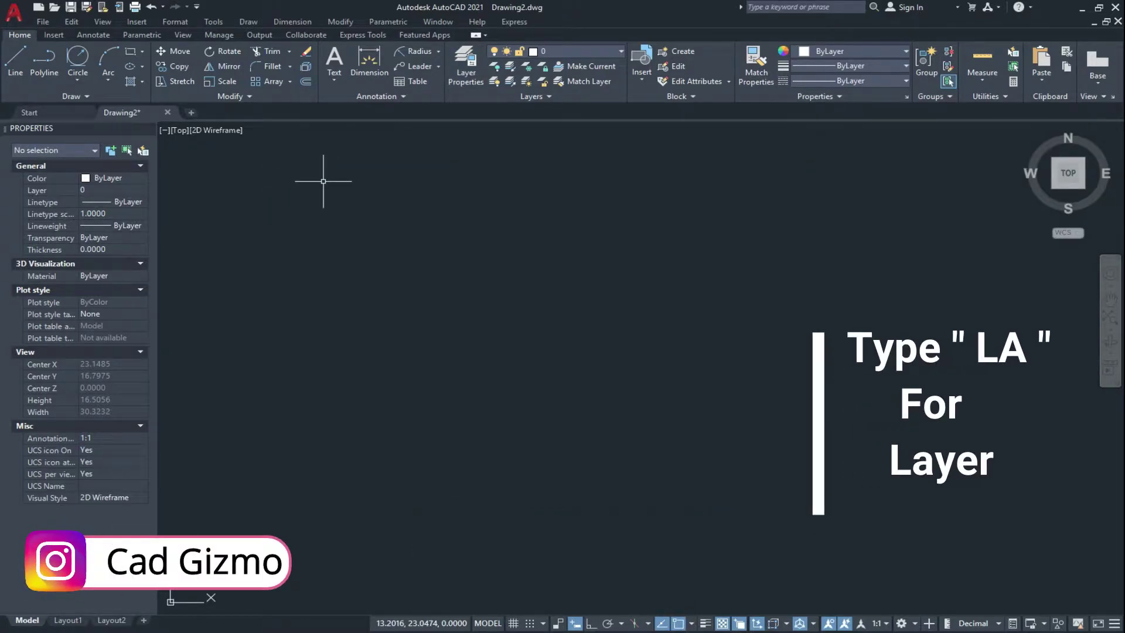
pyautogui.write('LA')
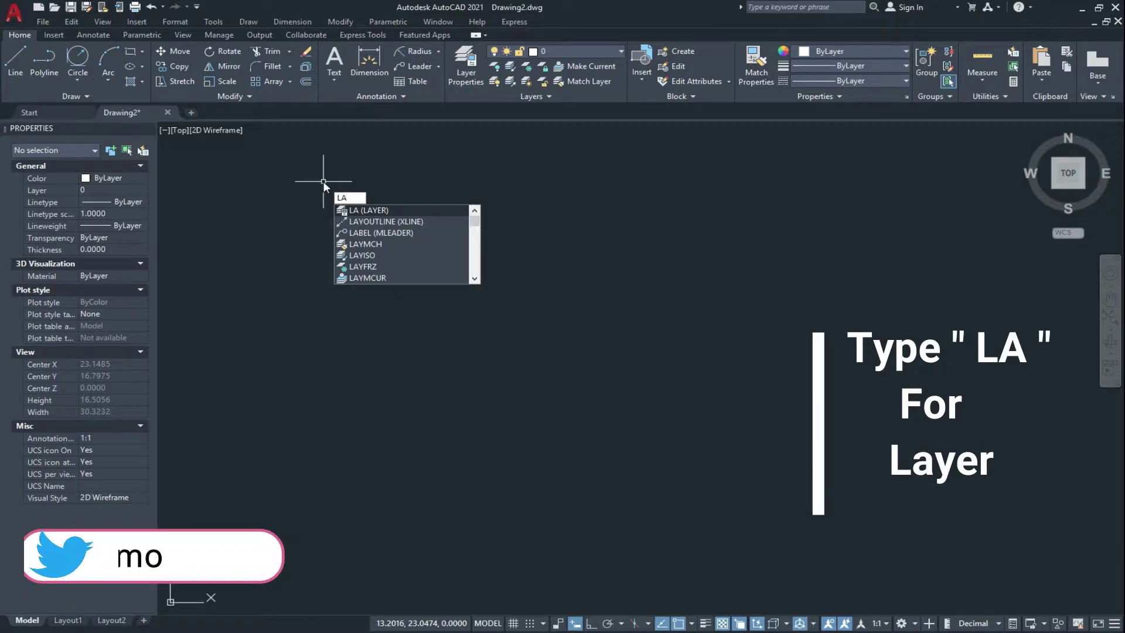
pyautogui.press('Return')
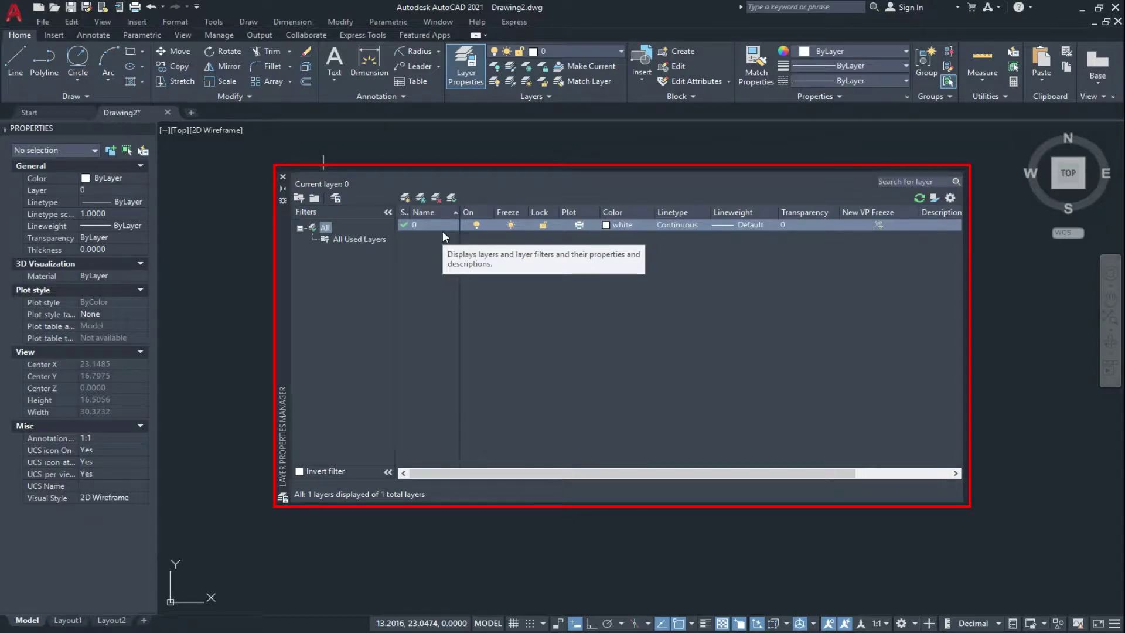
pyautogui.click(405, 198)
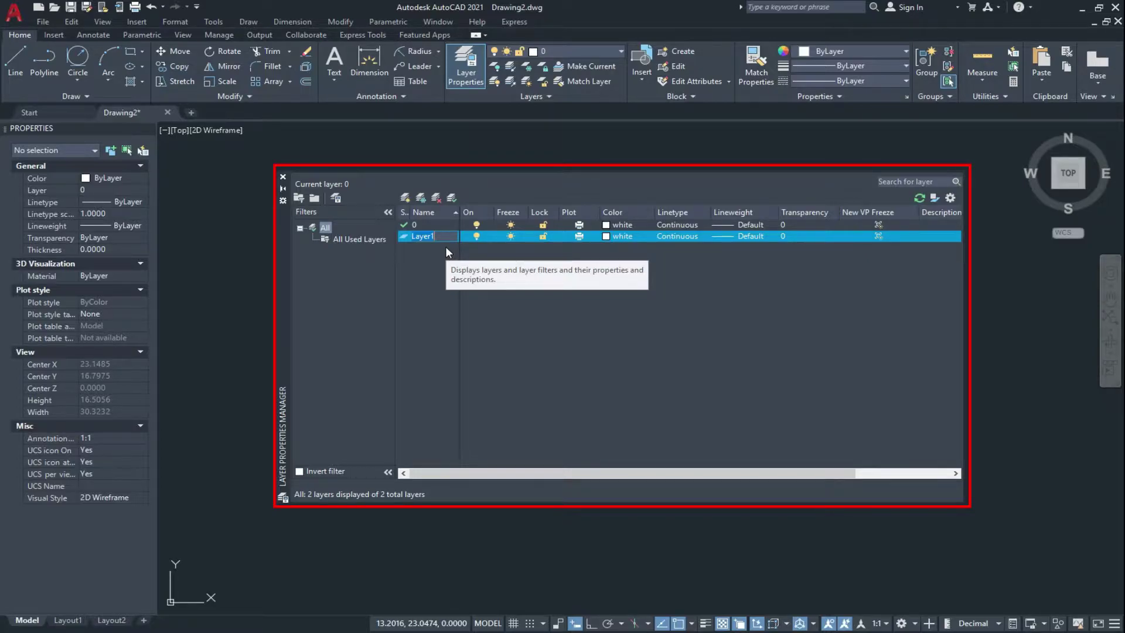
pyautogui.write('Ext Wall')
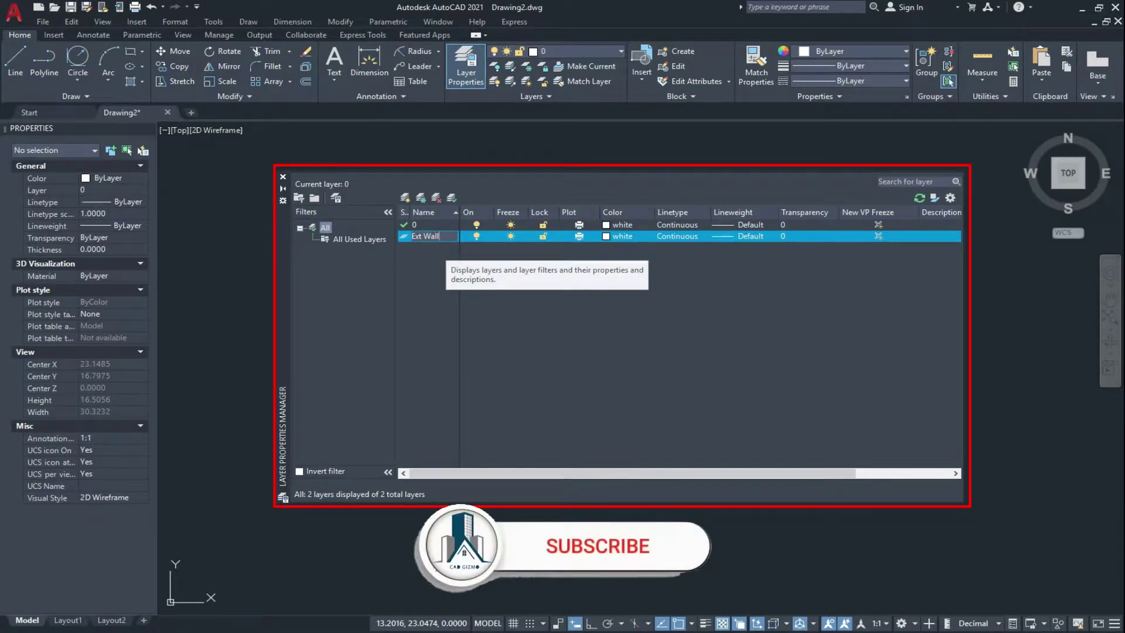
# Set the color of the Ext Wall layer to red
pyautogui.click(608, 236)
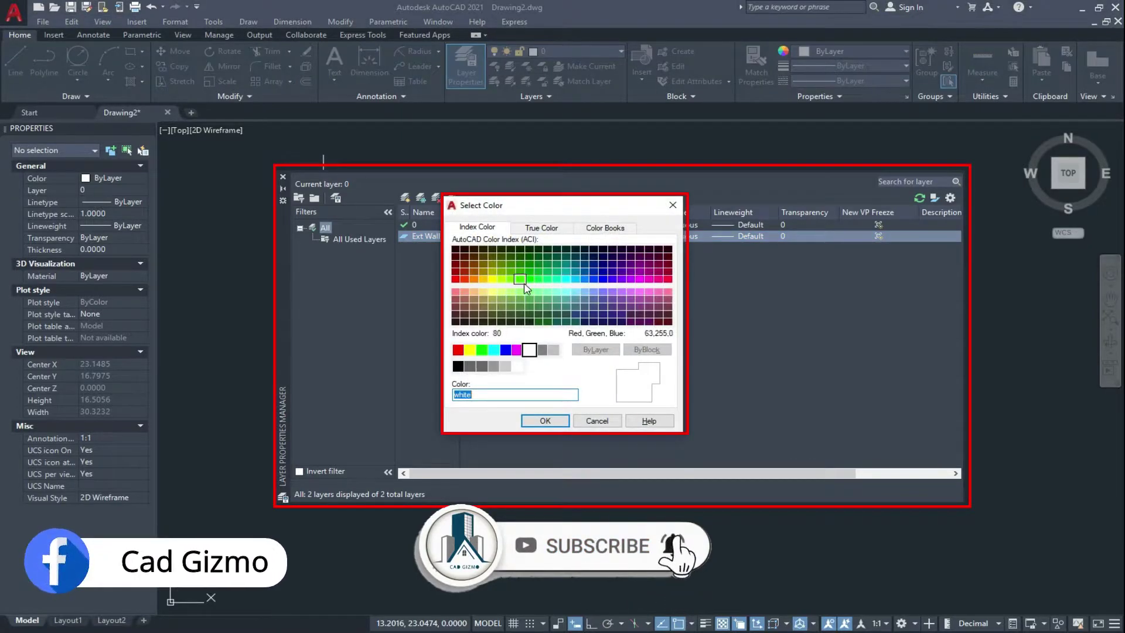
pyautogui.click(458, 350)
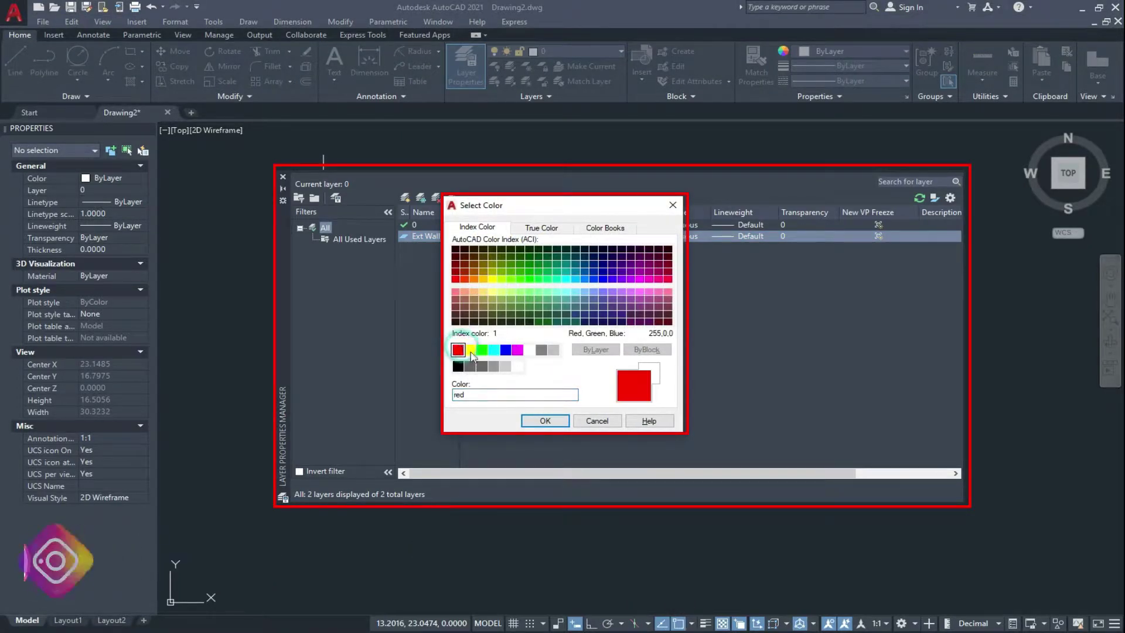
pyautogui.click(546, 420)
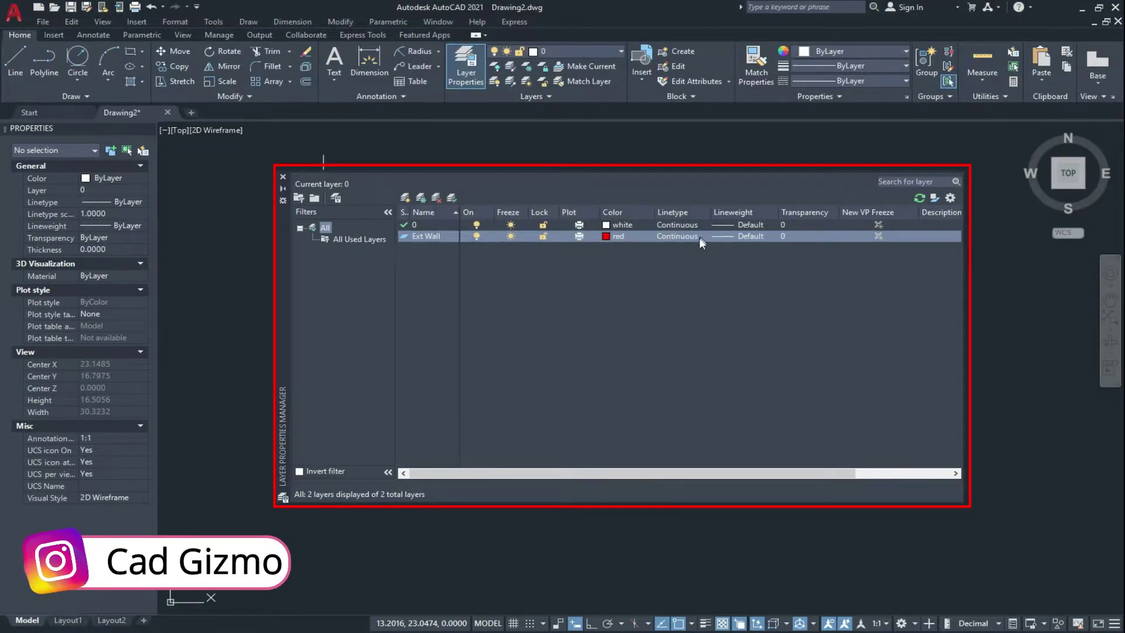
# Load the ACAD_ISO02W100 linetype from acad.lin and keep Continuous as the Ext Wall layer's linetype
pyautogui.click(683, 234)
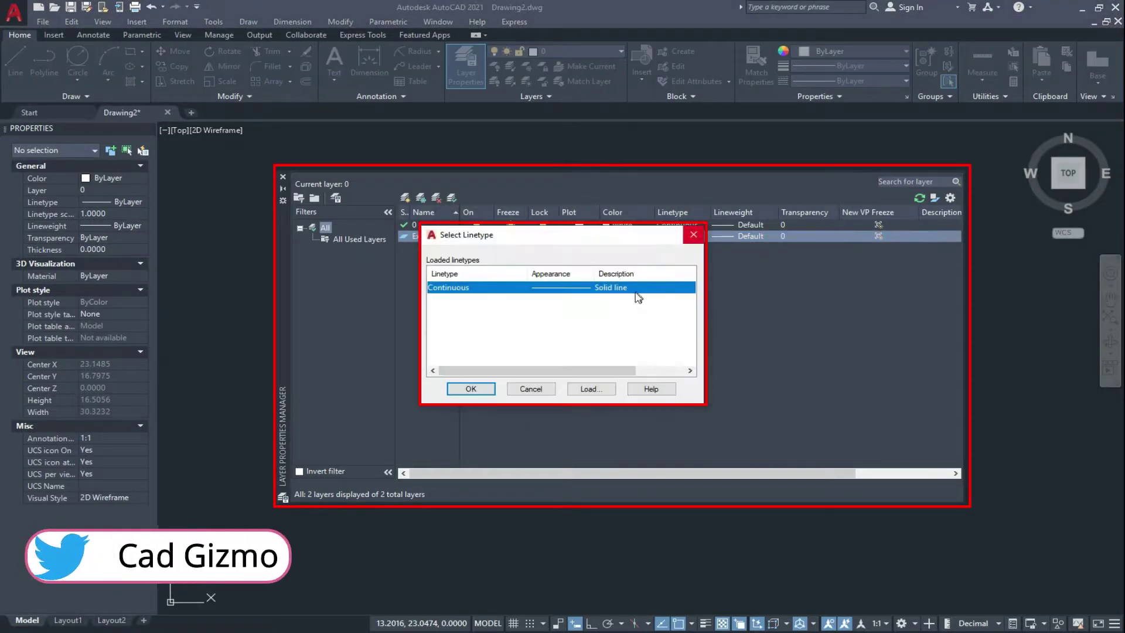
pyautogui.click(583, 389)
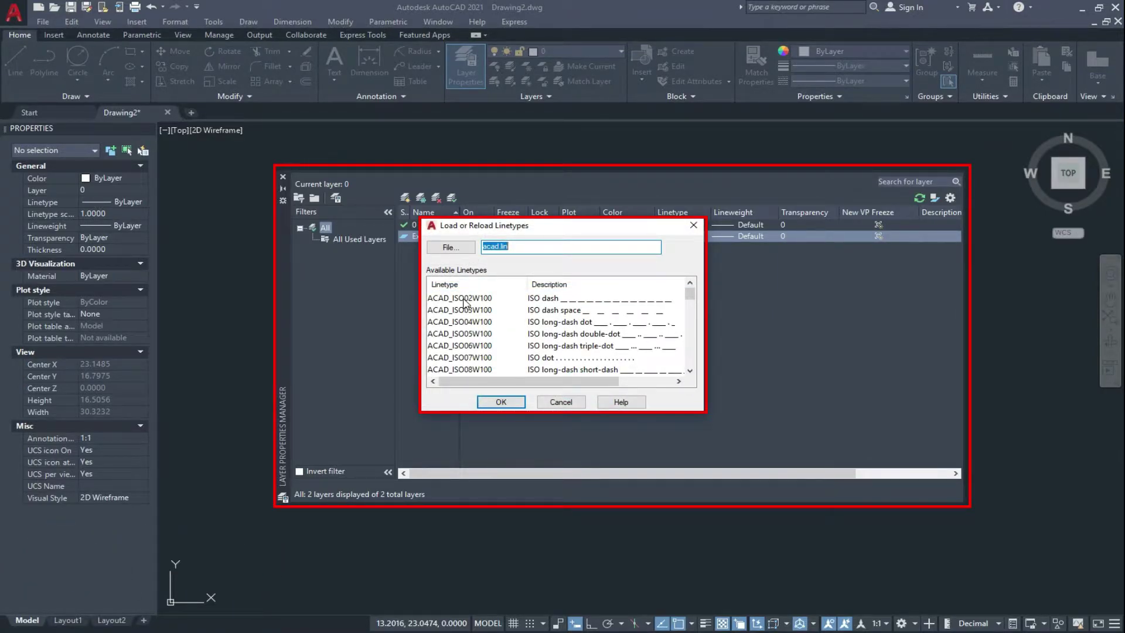
pyautogui.click(459, 298)
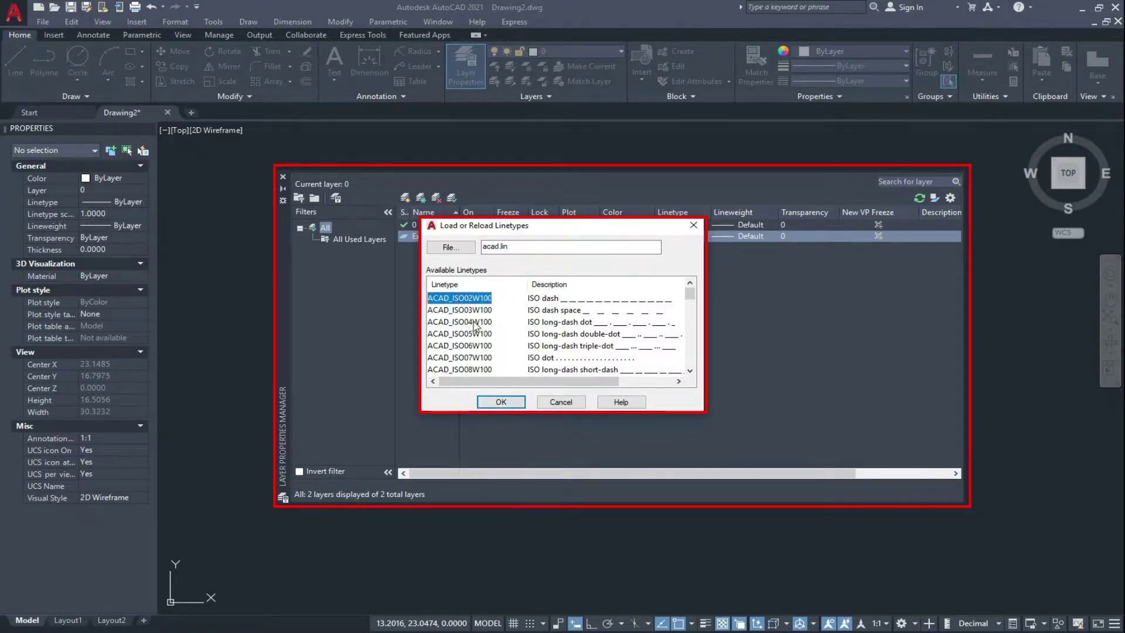
pyautogui.click(502, 401)
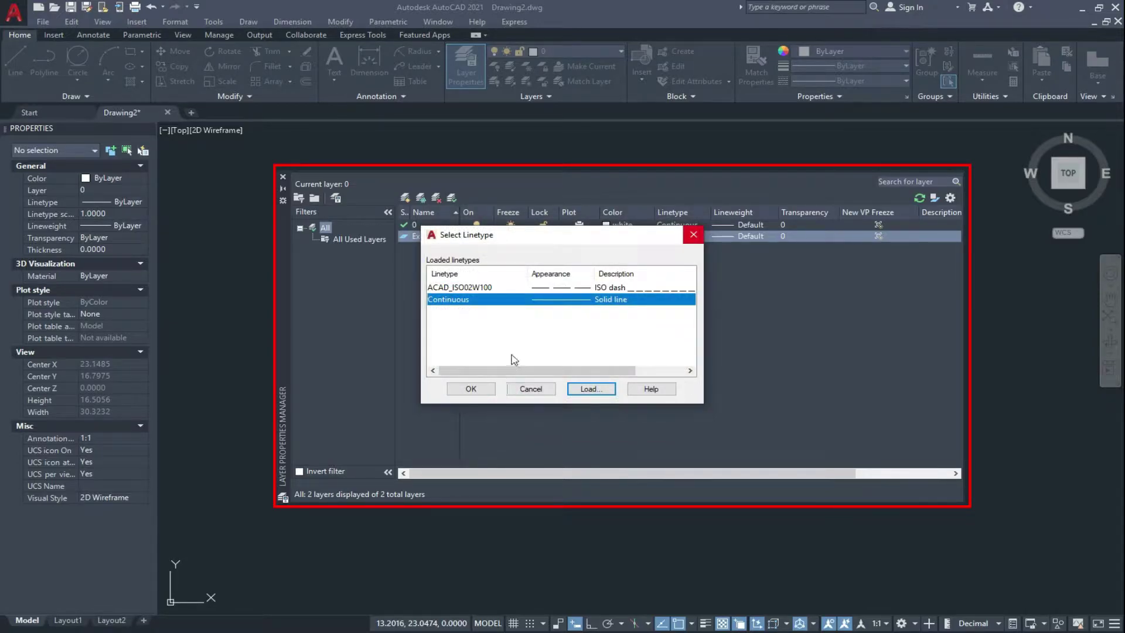
pyautogui.click(483, 389)
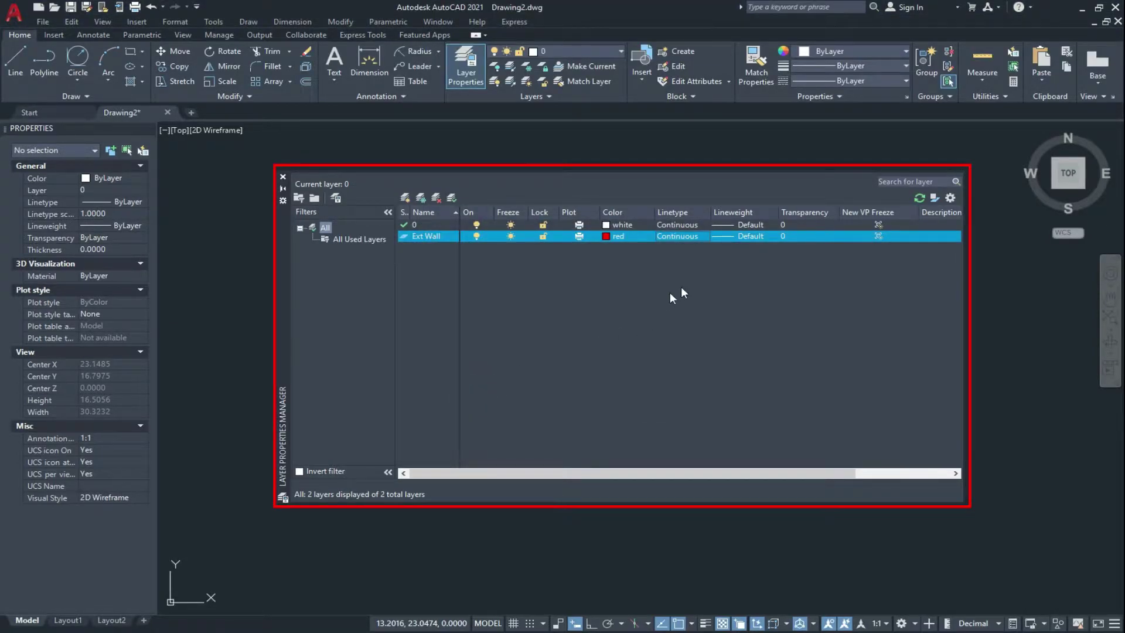
# Set the lineweight of the Ext Wall layer to 0.35 mm
pyautogui.click(749, 235)
pyautogui.moveTo(640, 280); pyautogui.dragTo(640, 295)
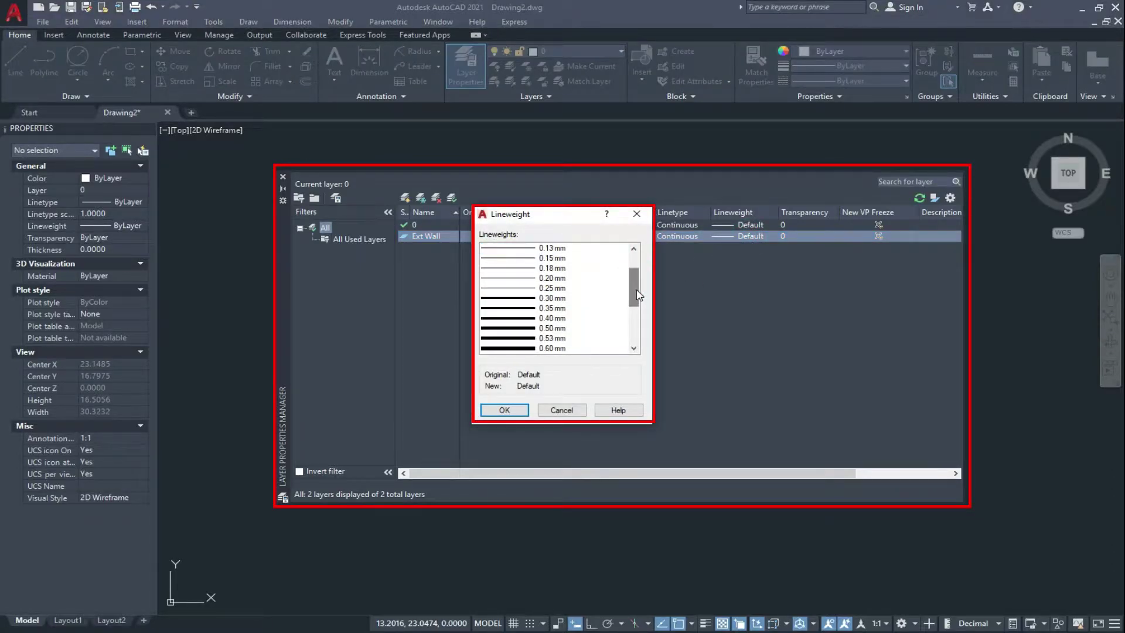
pyautogui.click(533, 309)
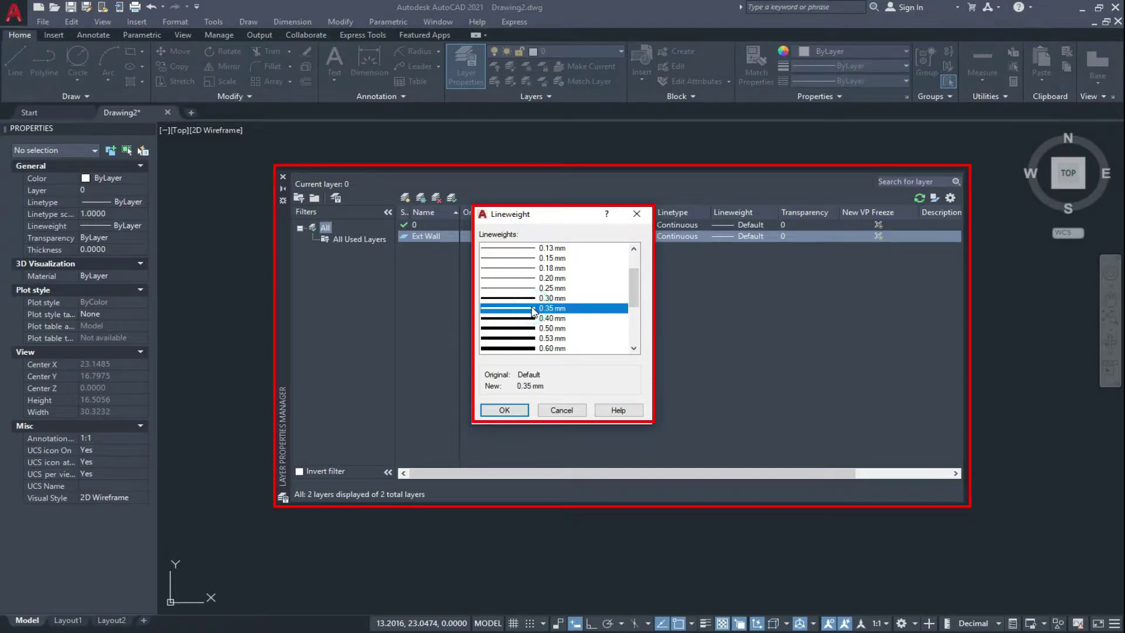
pyautogui.click(505, 410)
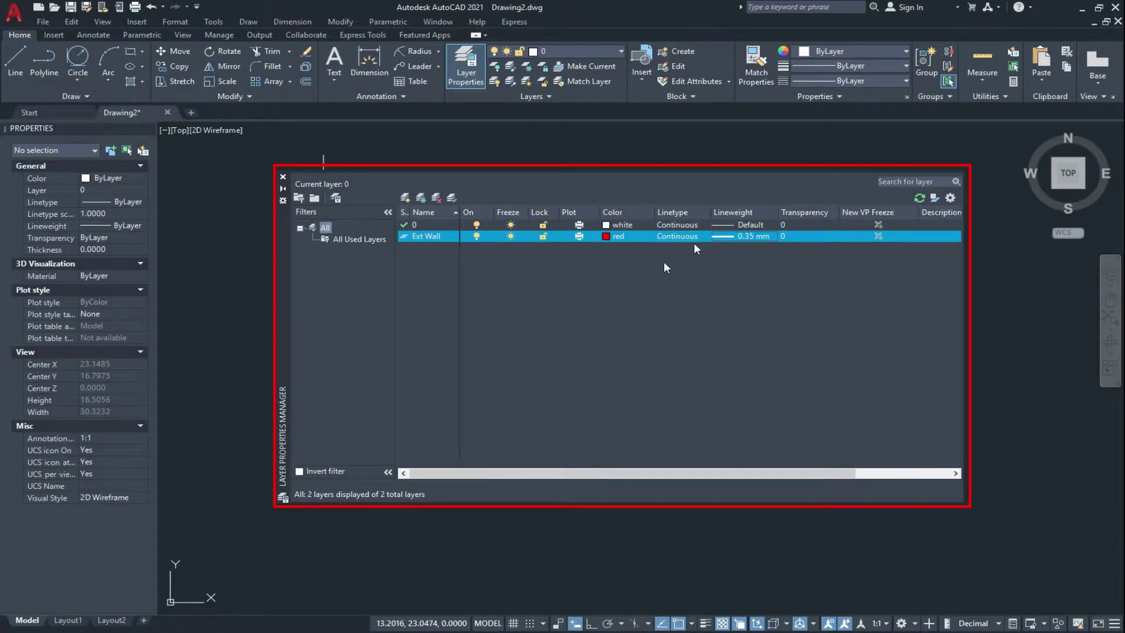
# Create a new layer named Int Wall and assign it index color 51
pyautogui.click(405, 197)
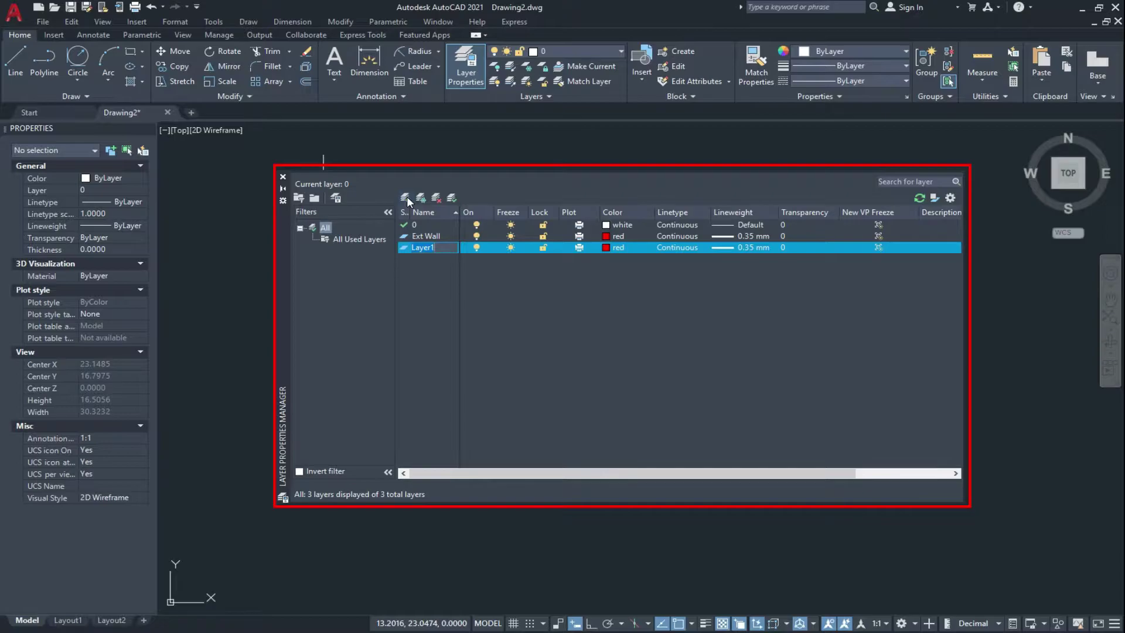
pyautogui.write('Int')
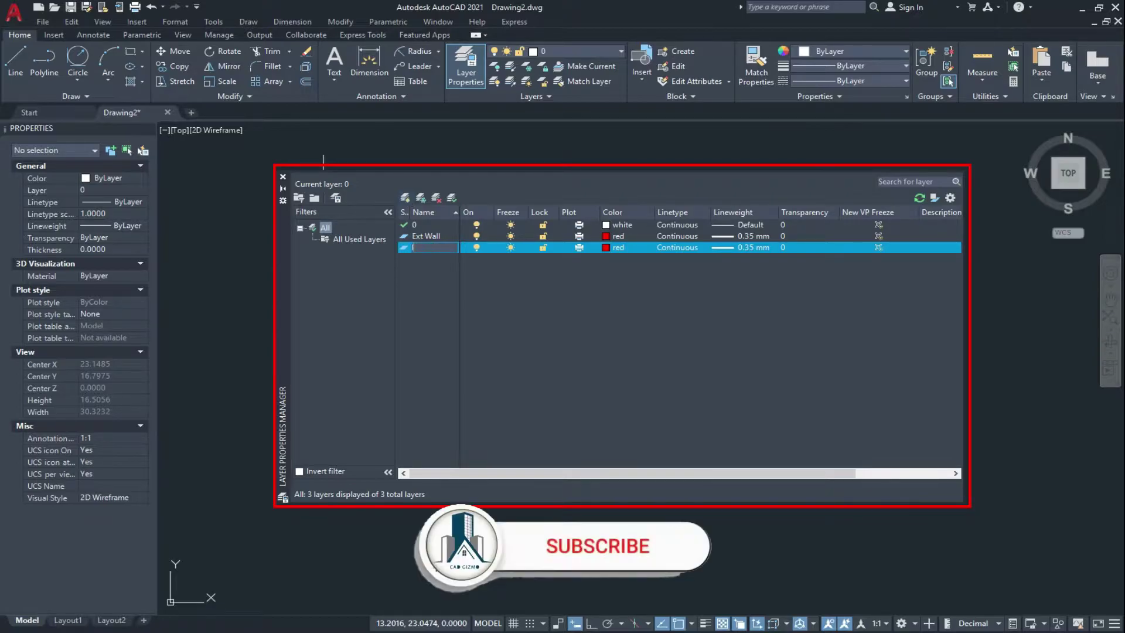
pyautogui.write(' Wall')
pyautogui.click(605, 248)
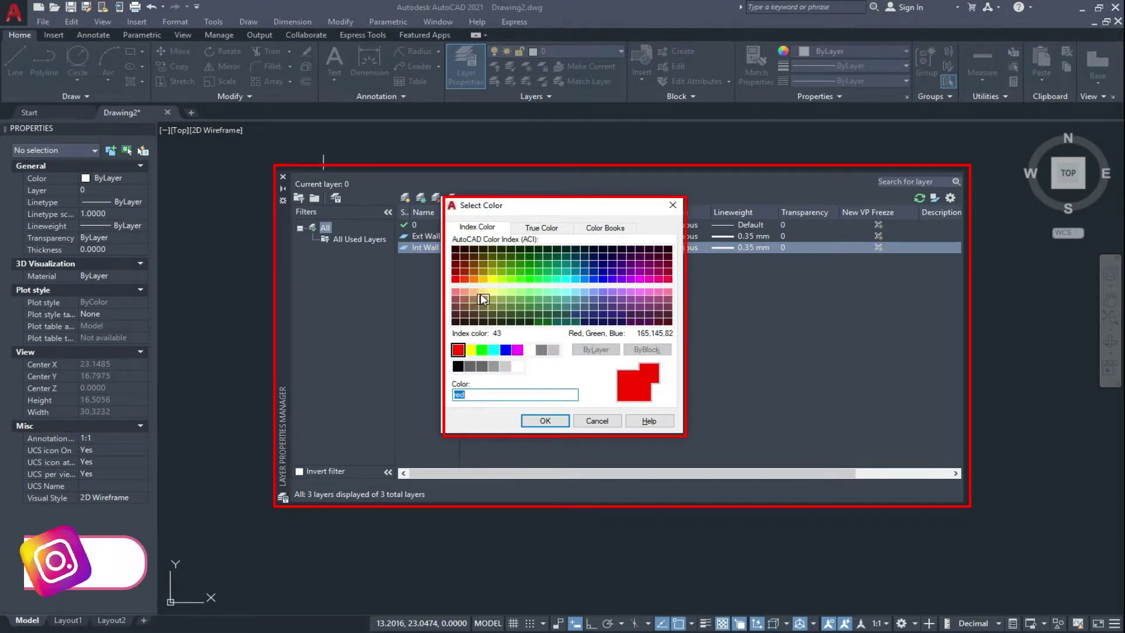
pyautogui.click(484, 292)
pyautogui.click(492, 293)
pyautogui.click(545, 420)
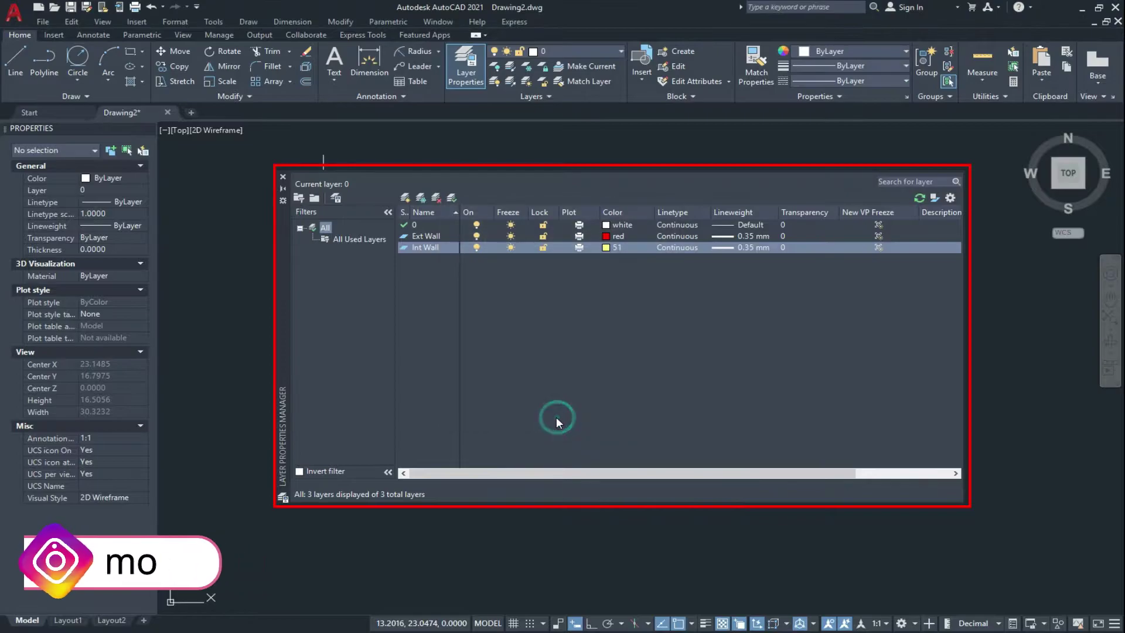
# Set the lineweight of the Int Wall layer to 0.30 mm
pyautogui.click(747, 247)
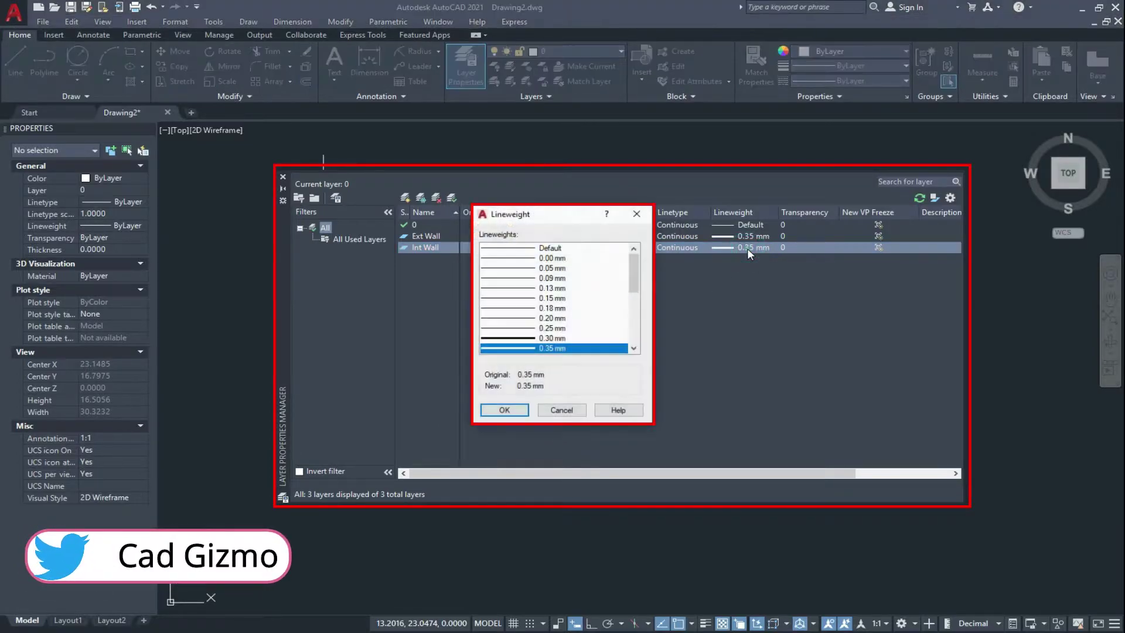
pyautogui.click(561, 328)
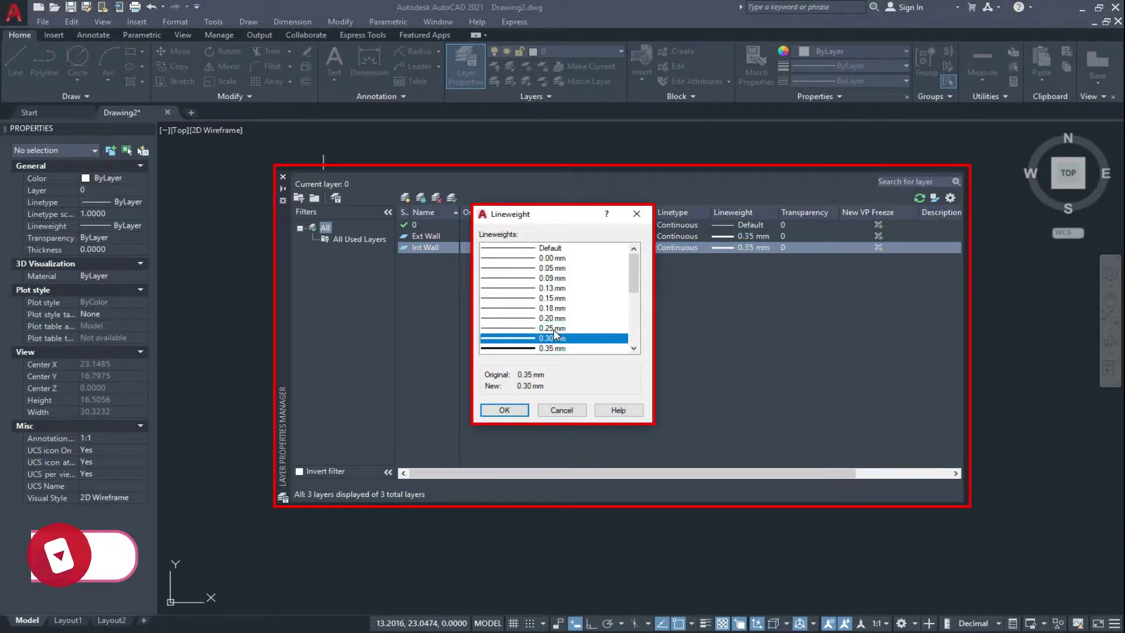
pyautogui.click(552, 338)
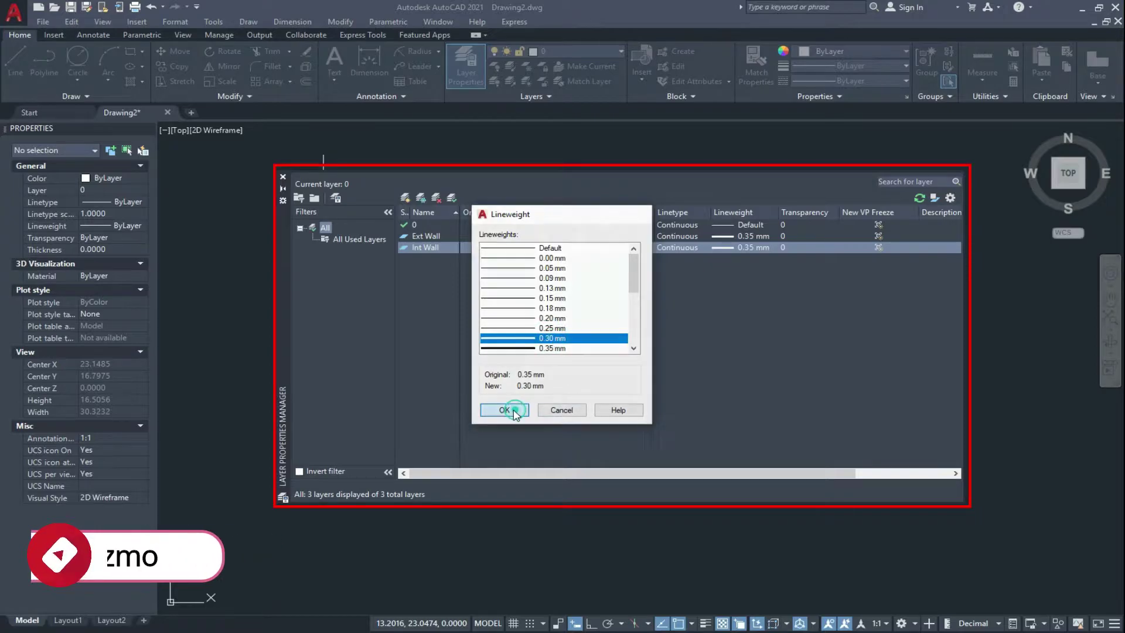
pyautogui.click(505, 410)
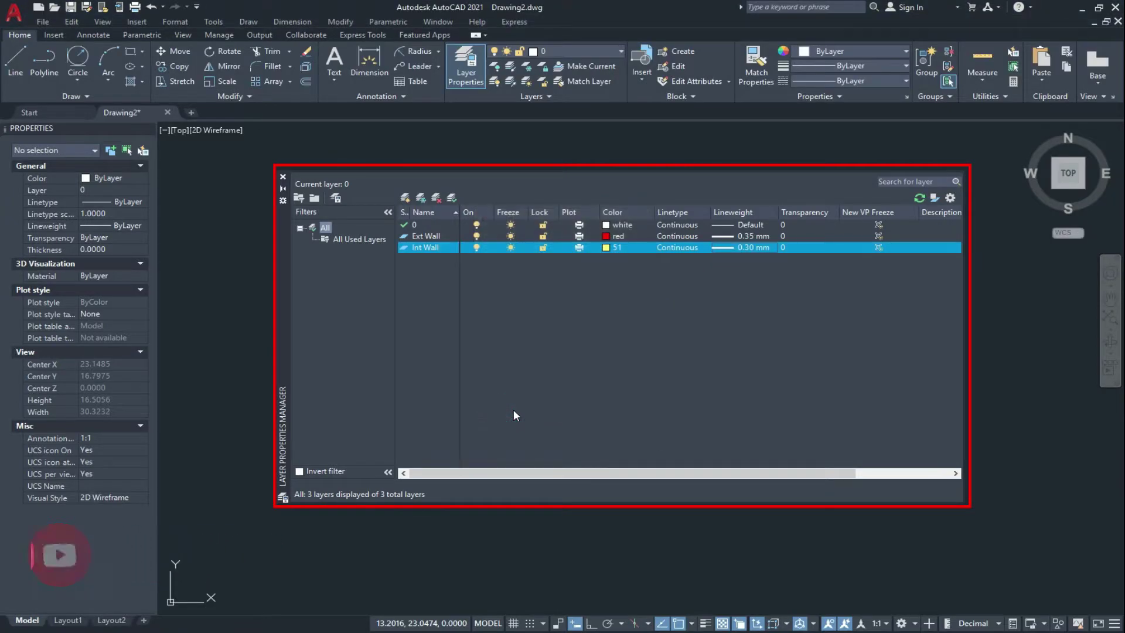
# Create a new layer named Door and assign it index color 43
pyautogui.click(405, 197)
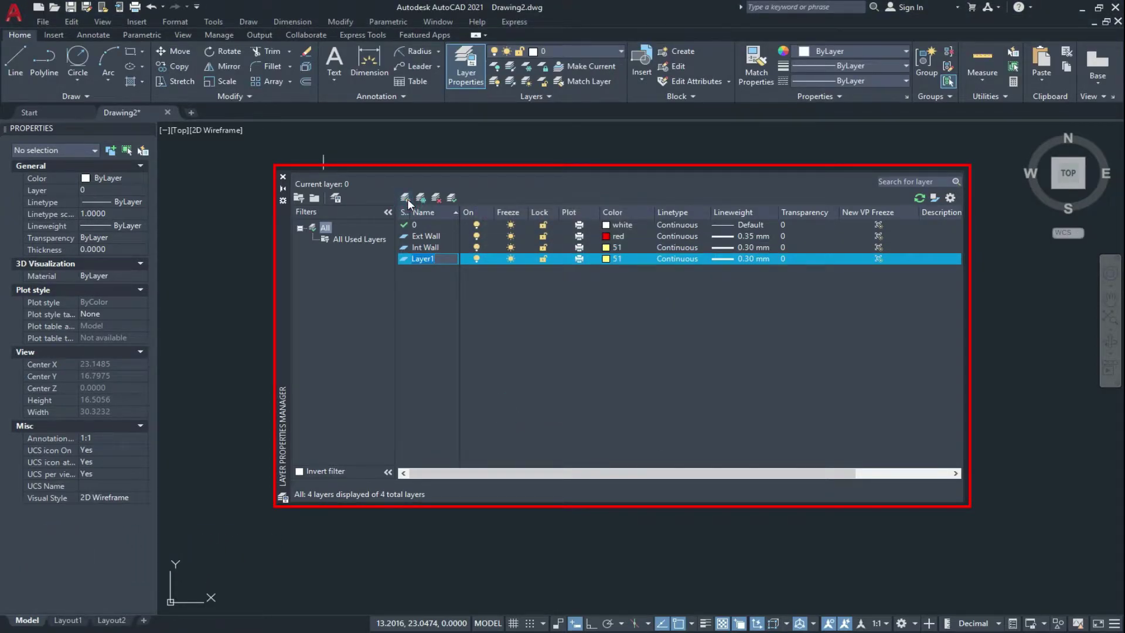
pyautogui.write('Door')
pyautogui.click(606, 259)
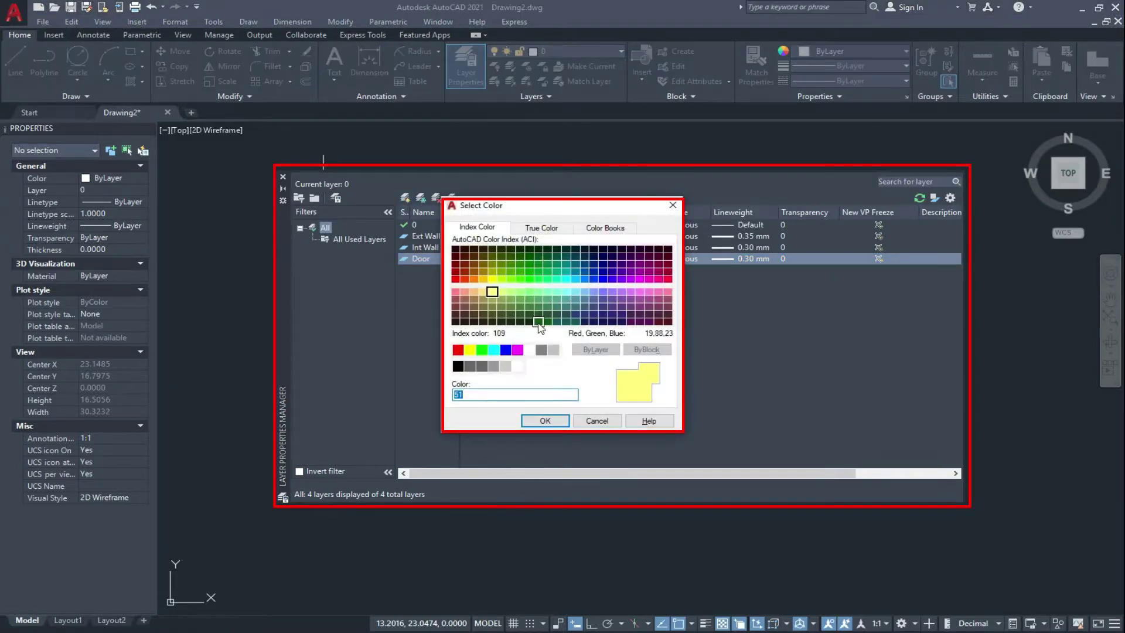
pyautogui.click(483, 299)
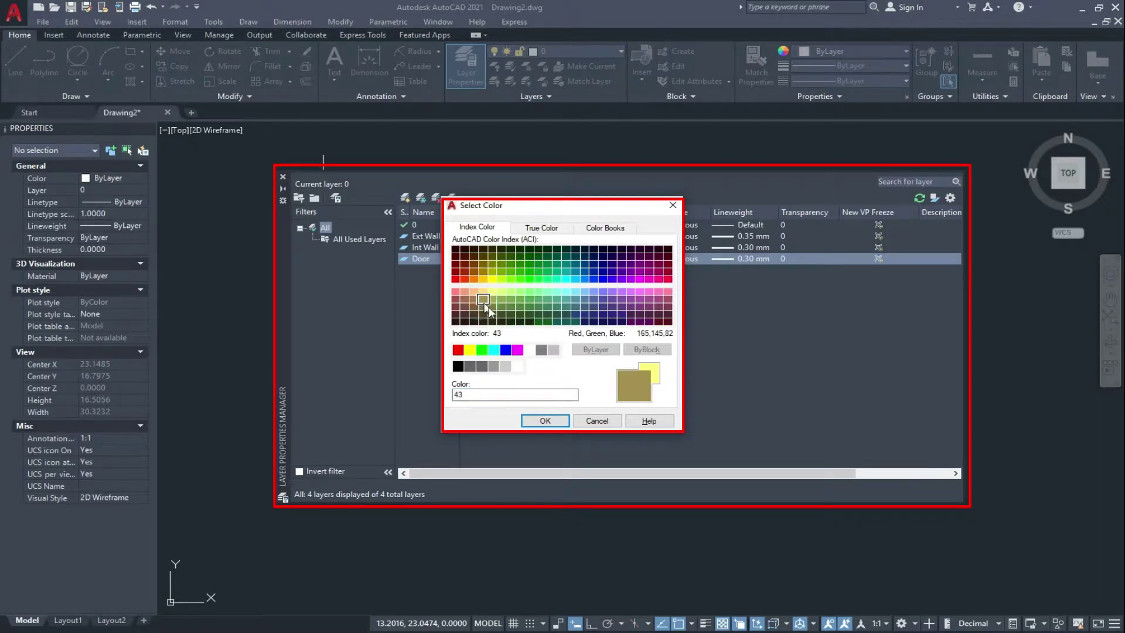
pyautogui.click(545, 421)
# Set the lineweight of the Door layer to 0.18 mm
pyautogui.click(749, 258)
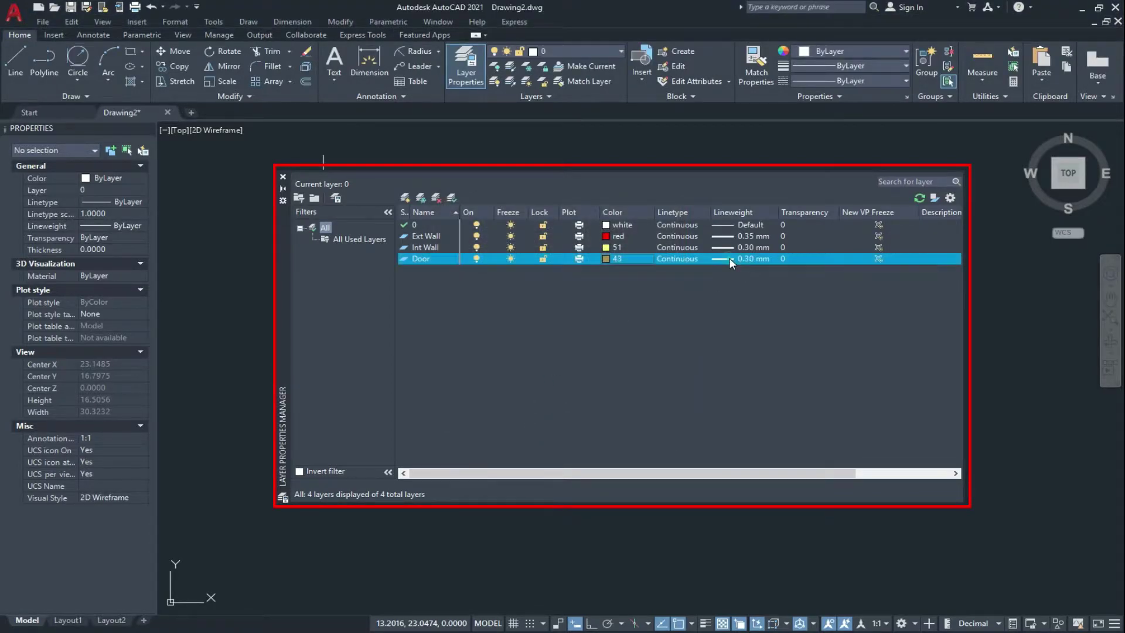
pyautogui.click(562, 319)
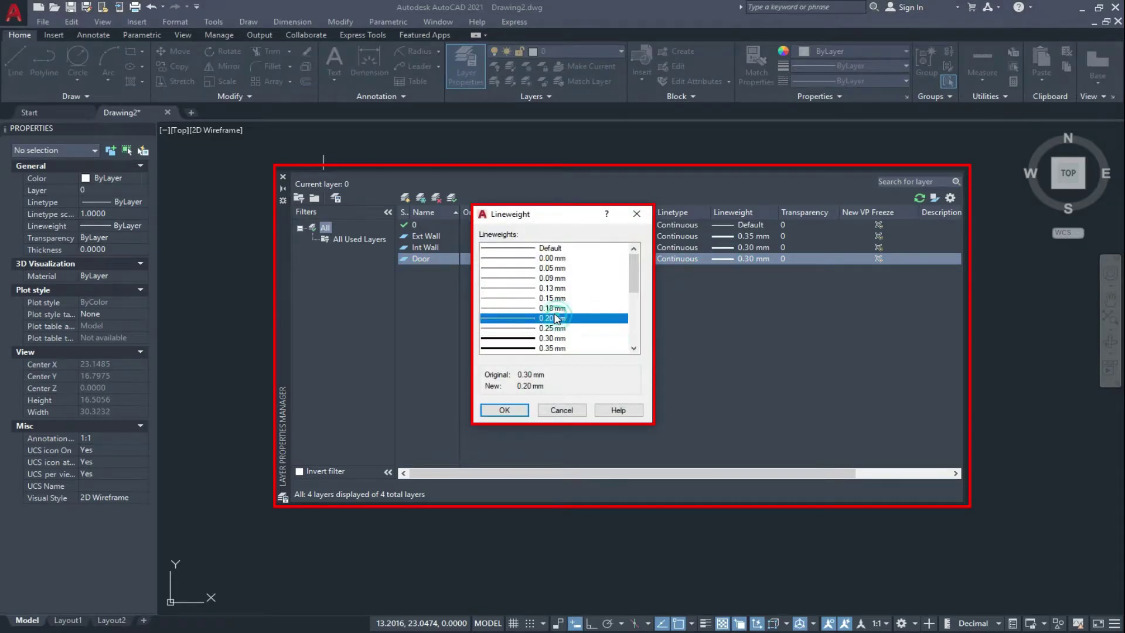
pyautogui.click(556, 308)
pyautogui.click(511, 411)
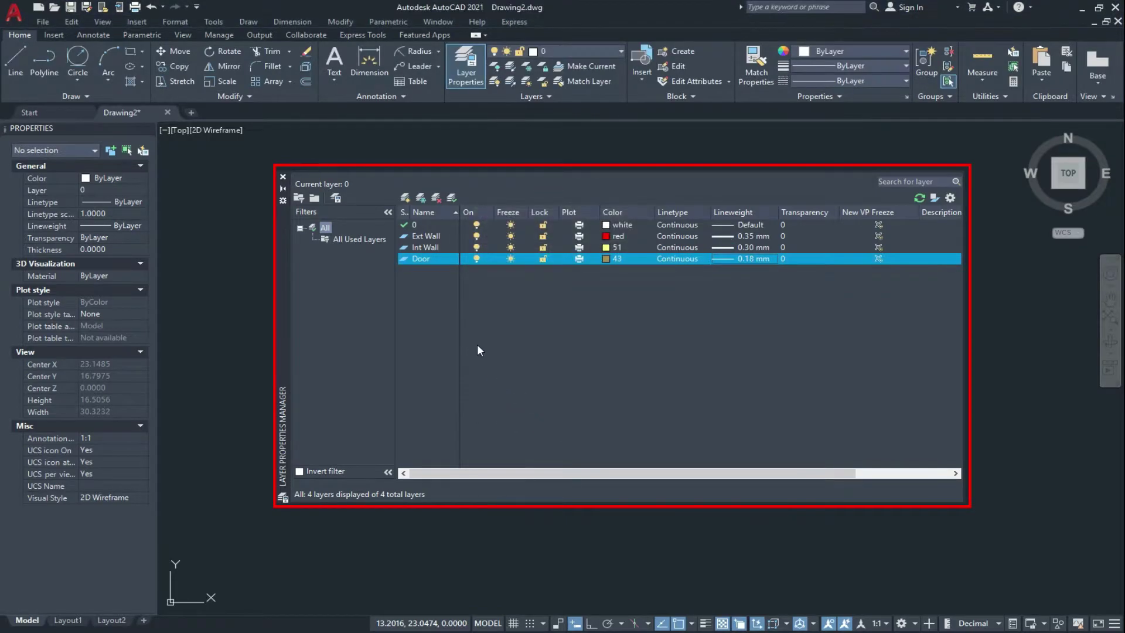
# Create a new layer named Window and assign it index color 35
pyautogui.click(405, 198)
pyautogui.write('Window')
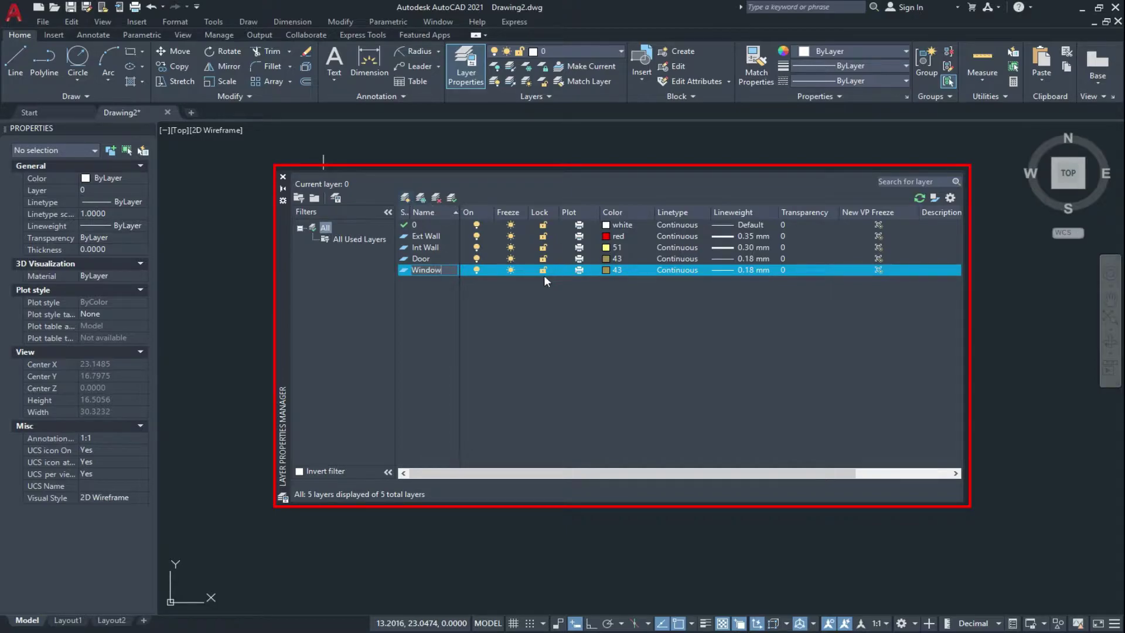
pyautogui.click(607, 270)
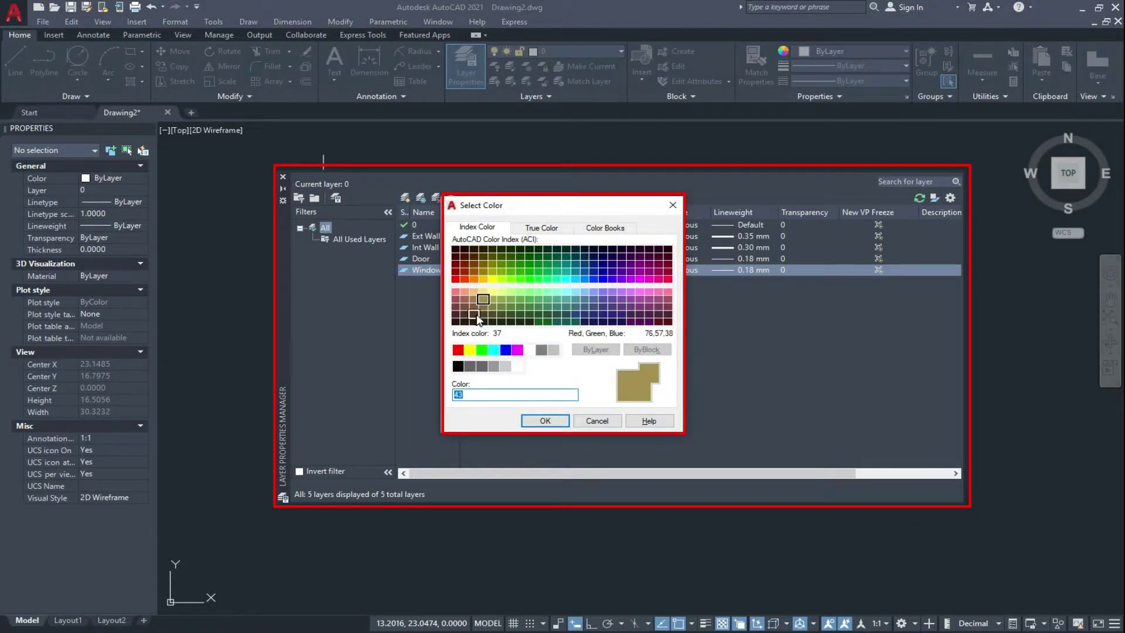
pyautogui.click(465, 300)
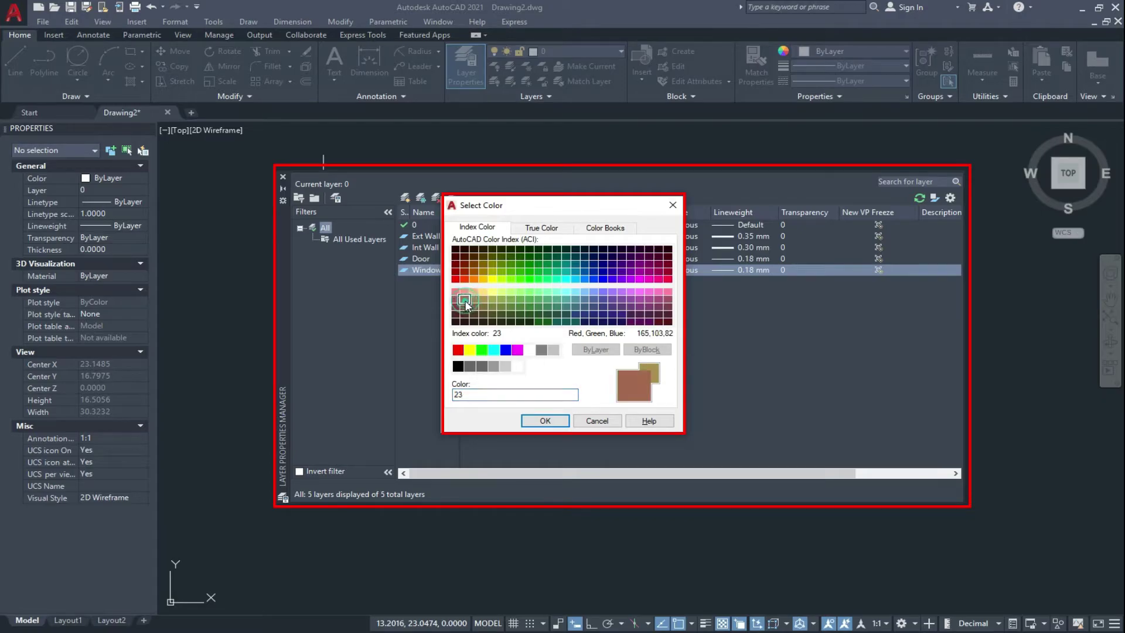
pyautogui.click(473, 304)
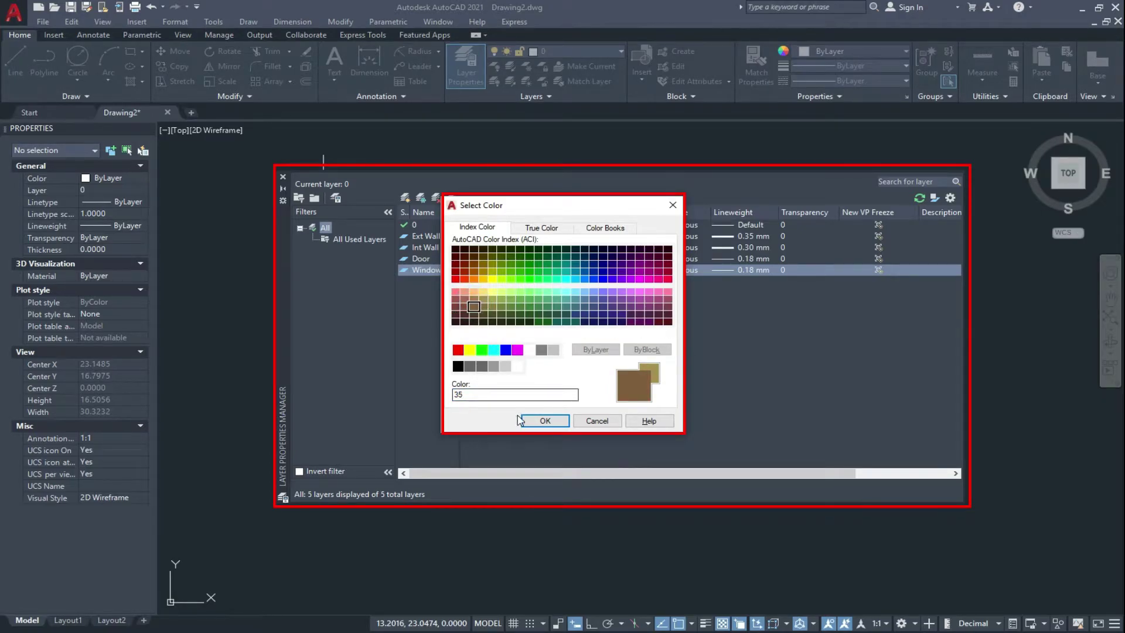
pyautogui.click(544, 421)
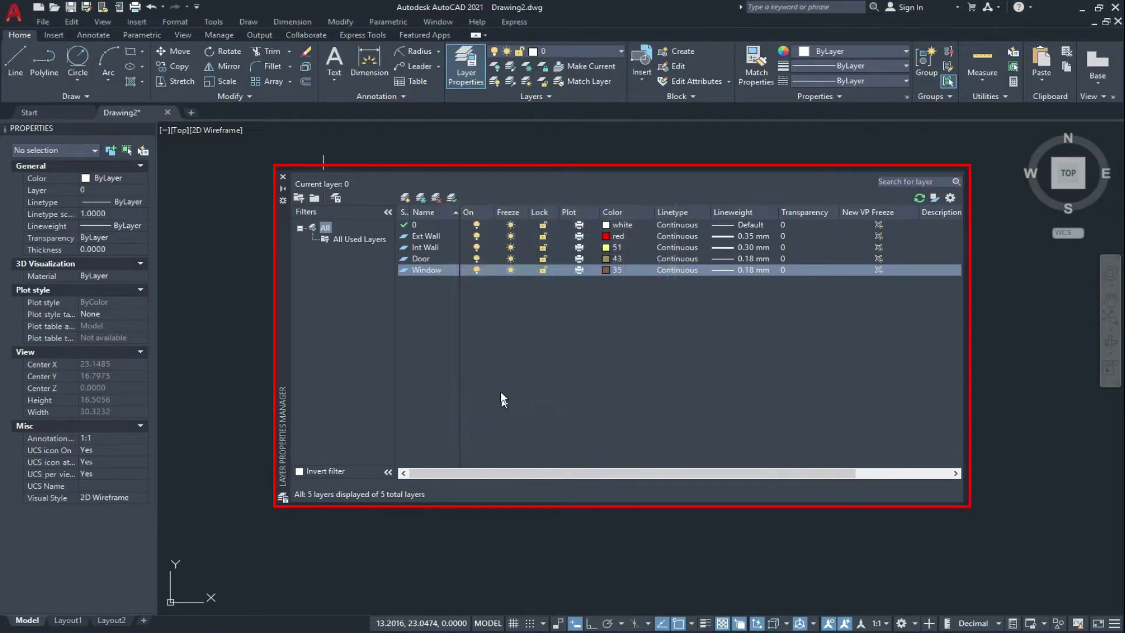
# Set the lineweight of the Window layer to 0.15 mm
pyautogui.click(753, 270)
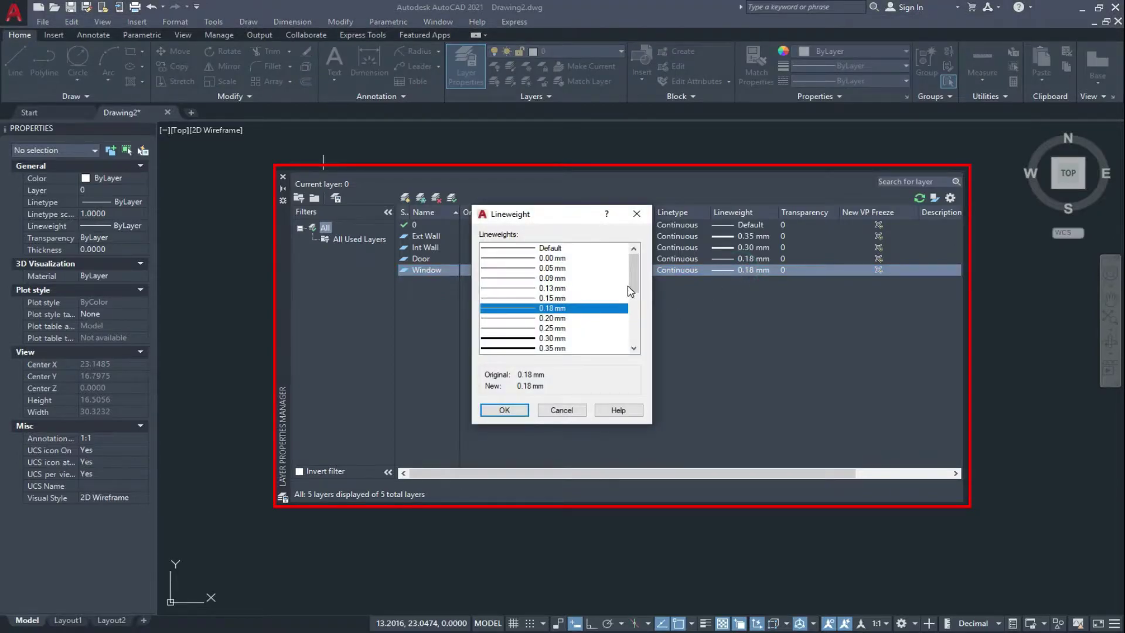
pyautogui.click(551, 299)
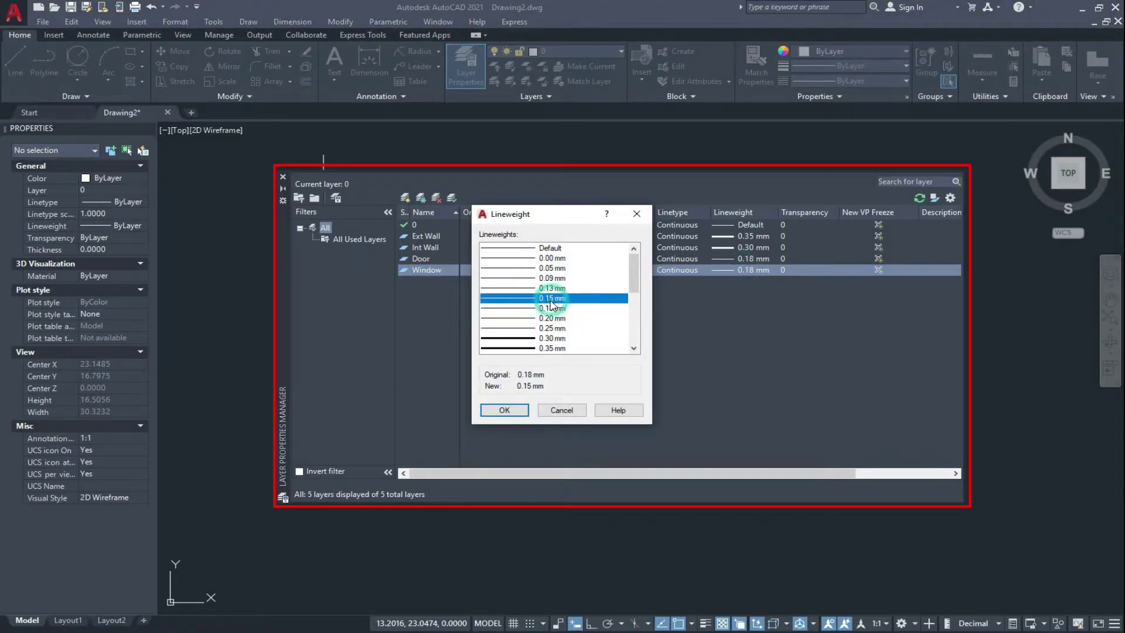
pyautogui.click(514, 408)
# Create a new layer named Ventilator and assign it index color 45
pyautogui.click(404, 197)
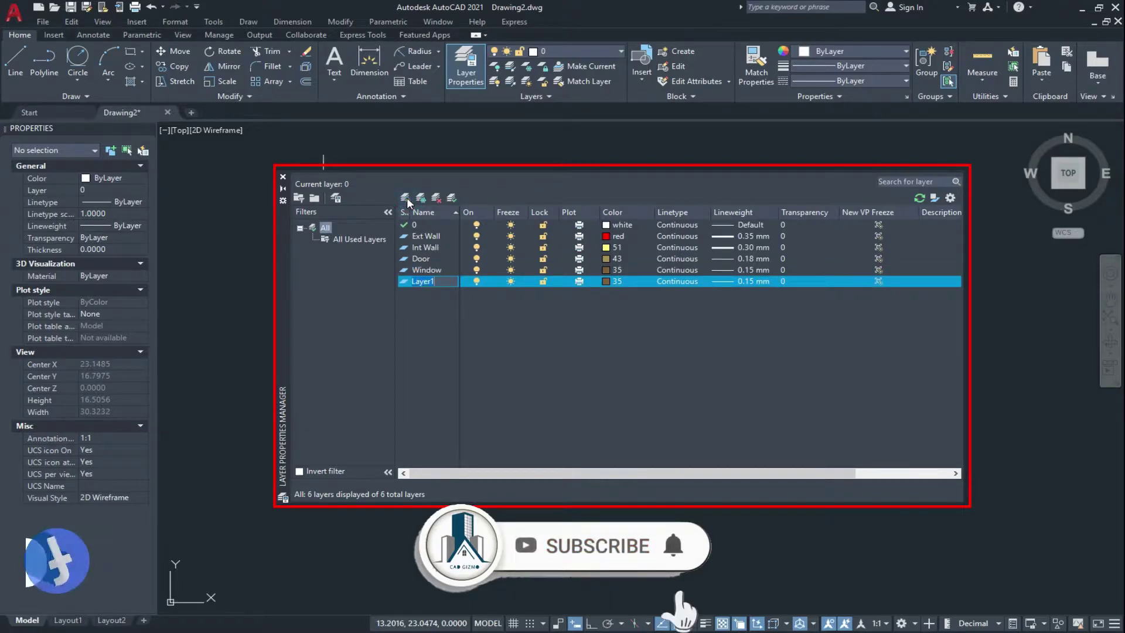
pyautogui.write('Ve')
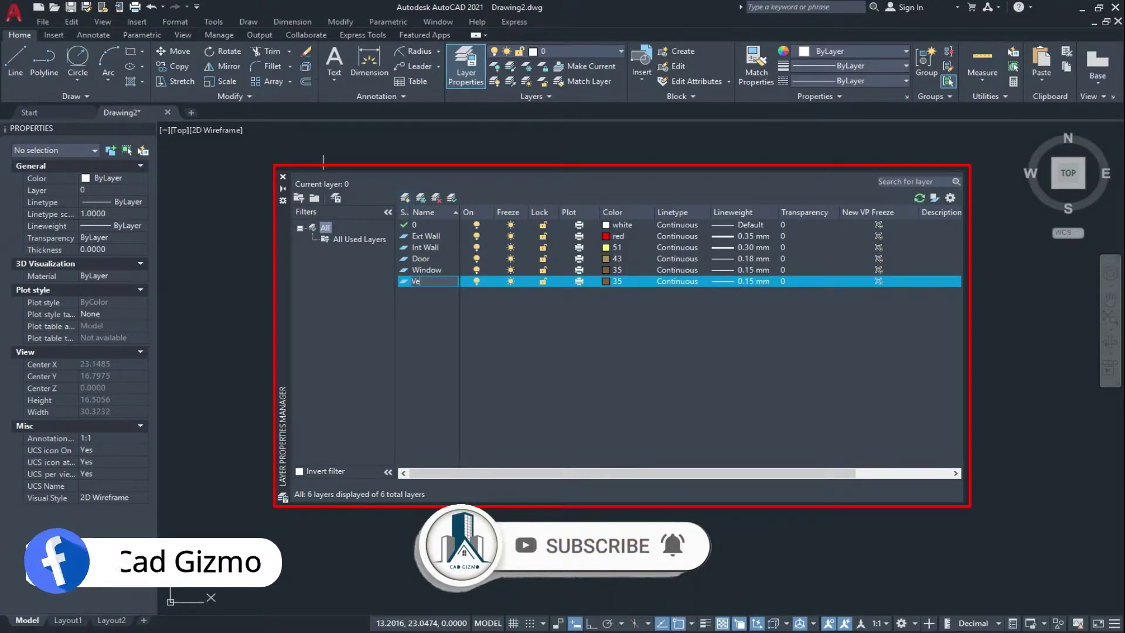
pyautogui.write('ntilator')
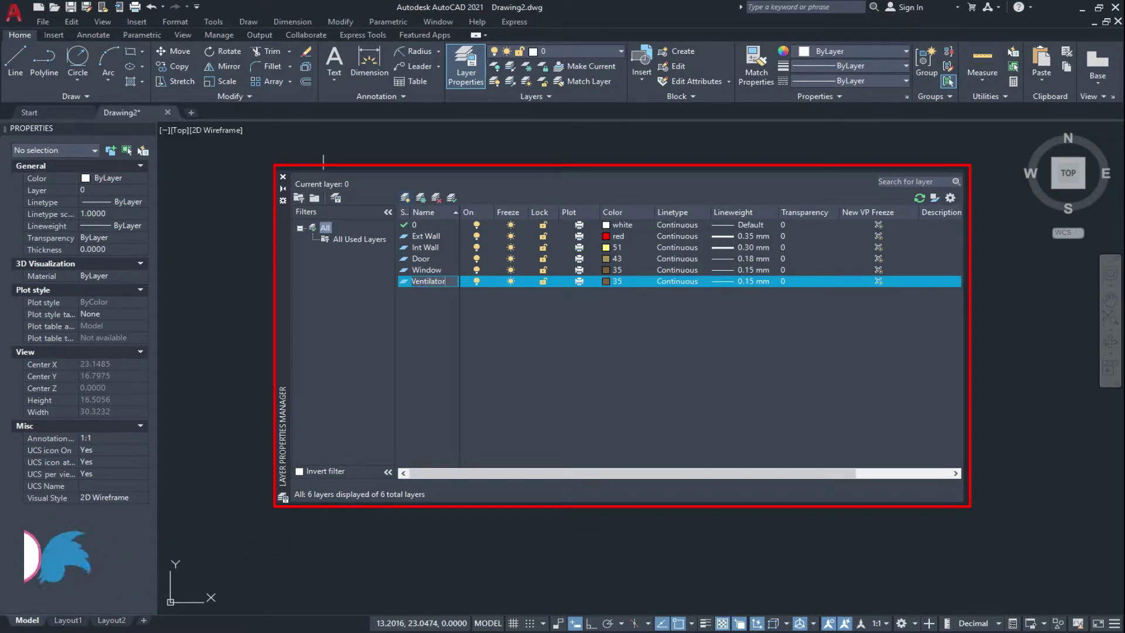
pyautogui.click(606, 280)
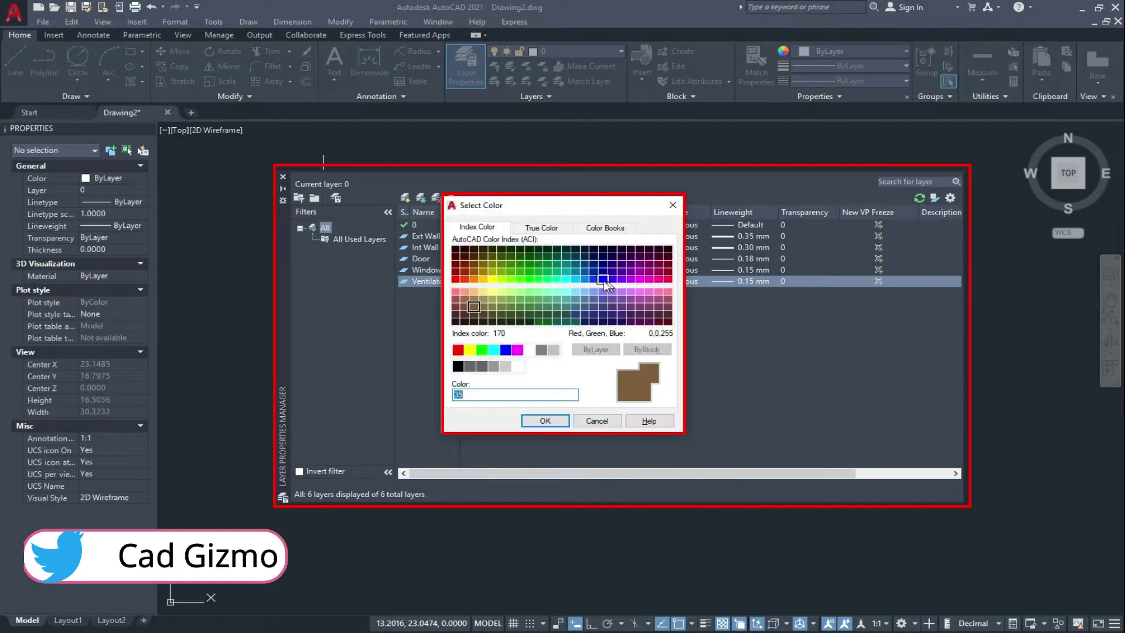
pyautogui.click(484, 305)
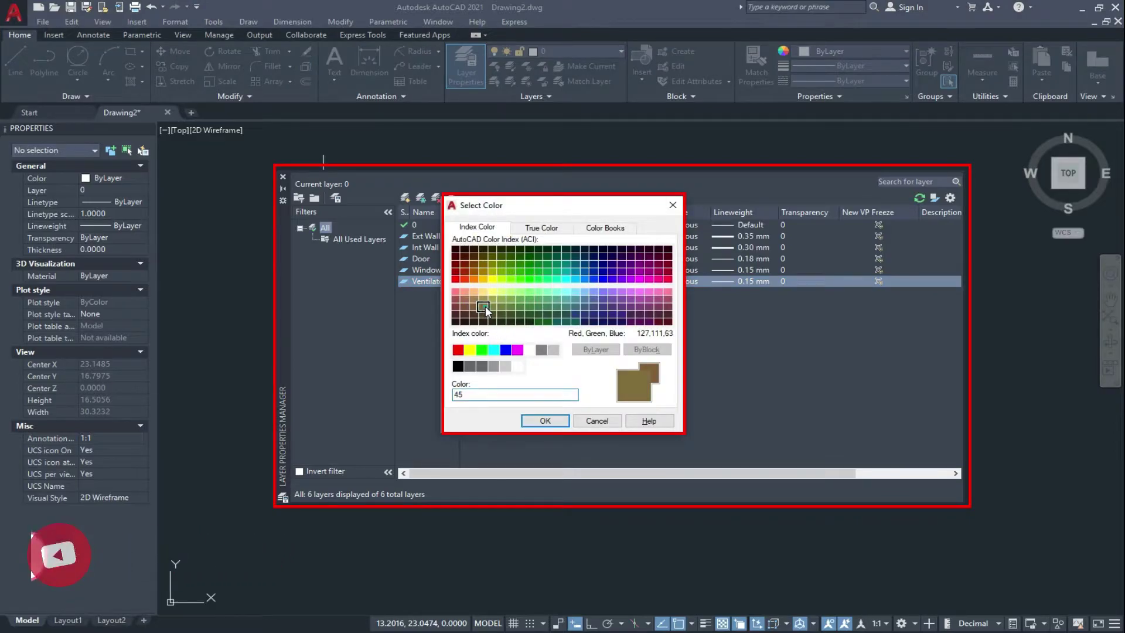
pyautogui.click(545, 420)
# Set the lineweight of the Ventilator layer to 0.15 mm
pyautogui.click(748, 280)
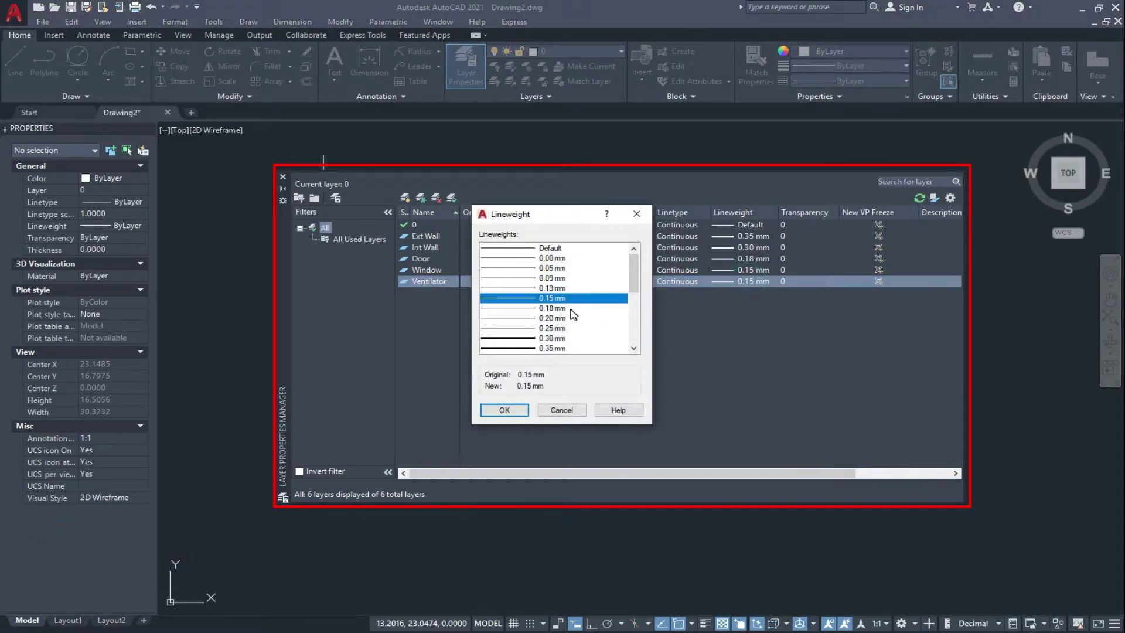
pyautogui.click(565, 301)
pyautogui.click(555, 308)
pyautogui.click(553, 300)
pyautogui.click(517, 407)
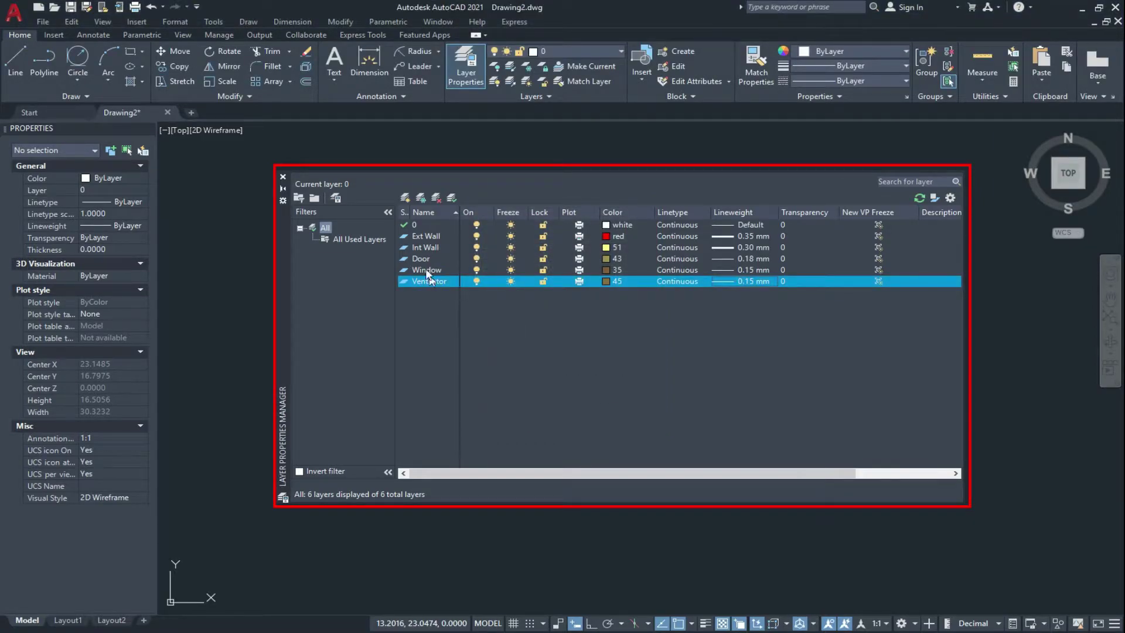
# Create a new layer named Stair and assign it index color 121
pyautogui.click(405, 198)
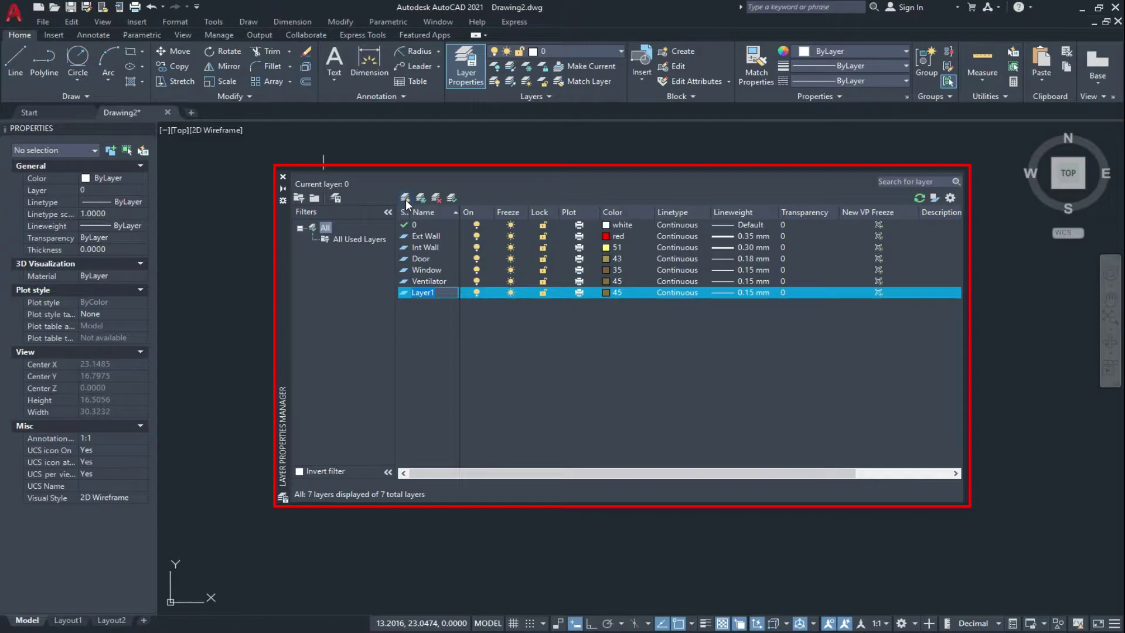
pyautogui.write('Stair')
pyautogui.click(606, 294)
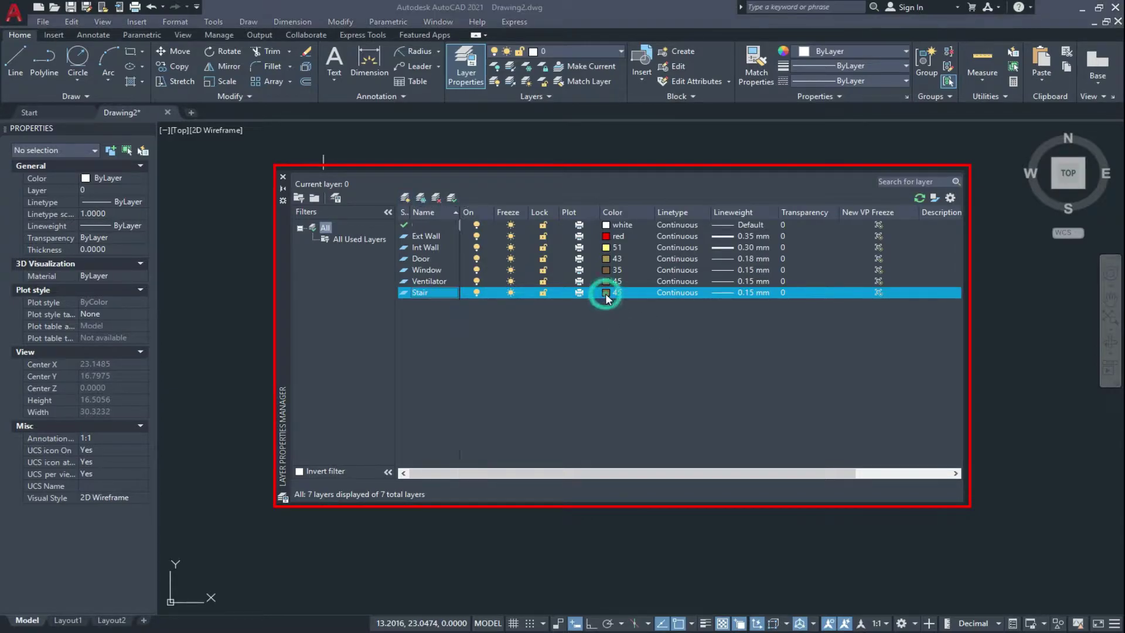
pyautogui.click(547, 292)
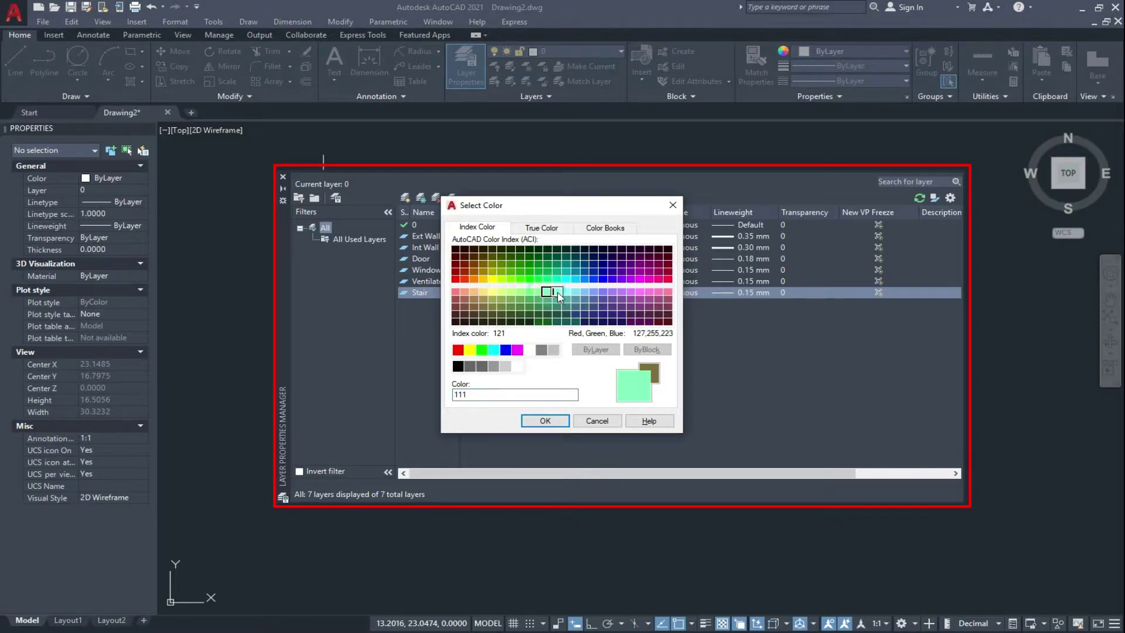
pyautogui.click(557, 291)
pyautogui.click(536, 420)
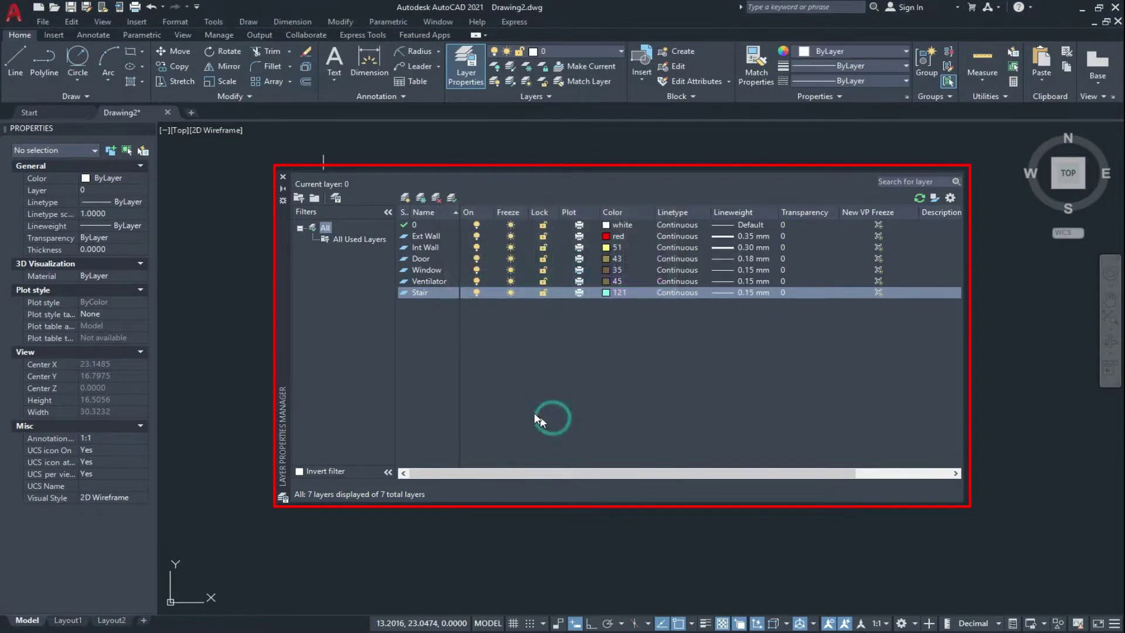
# Set the lineweight of the Stair layer to 0.30 mm
pyautogui.click(739, 291)
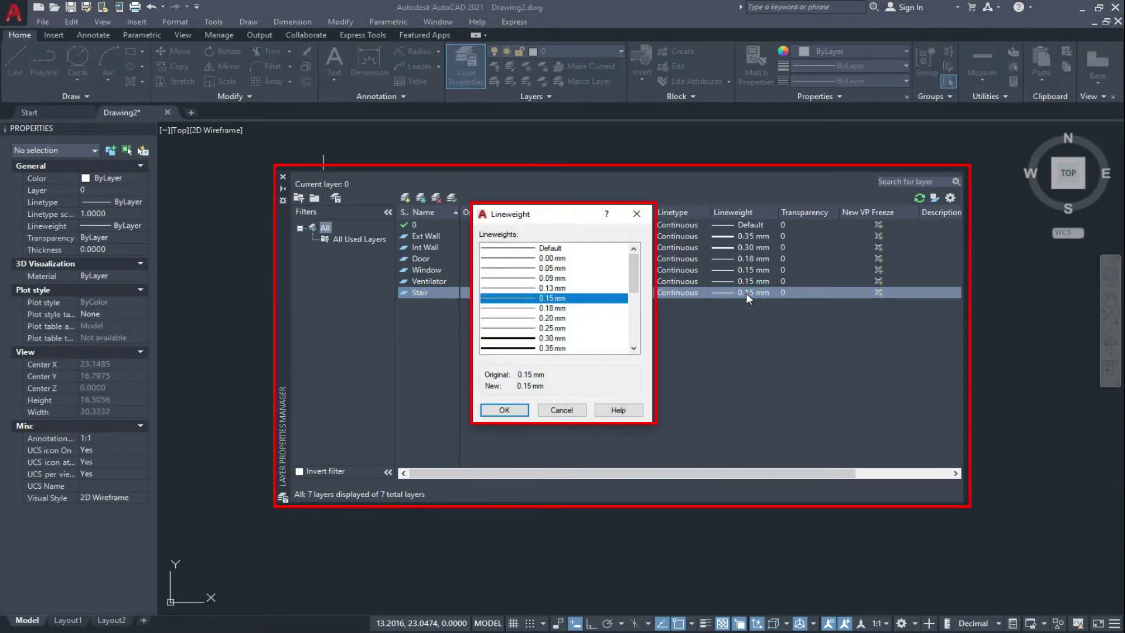
pyautogui.moveTo(631, 266); pyautogui.dragTo(631, 275)
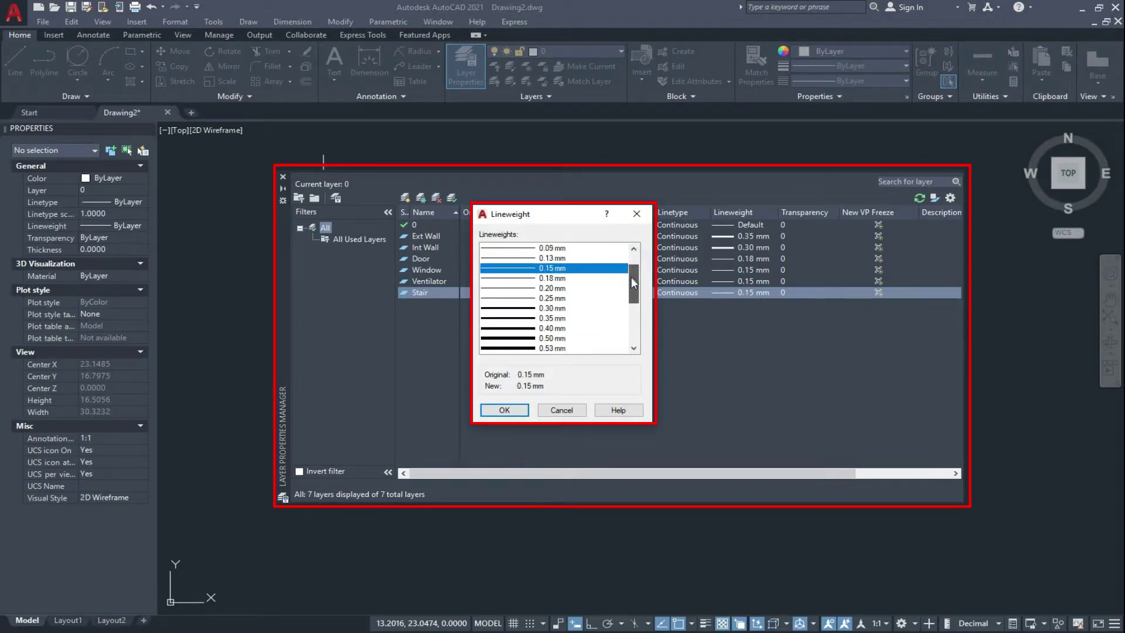
pyautogui.click(534, 308)
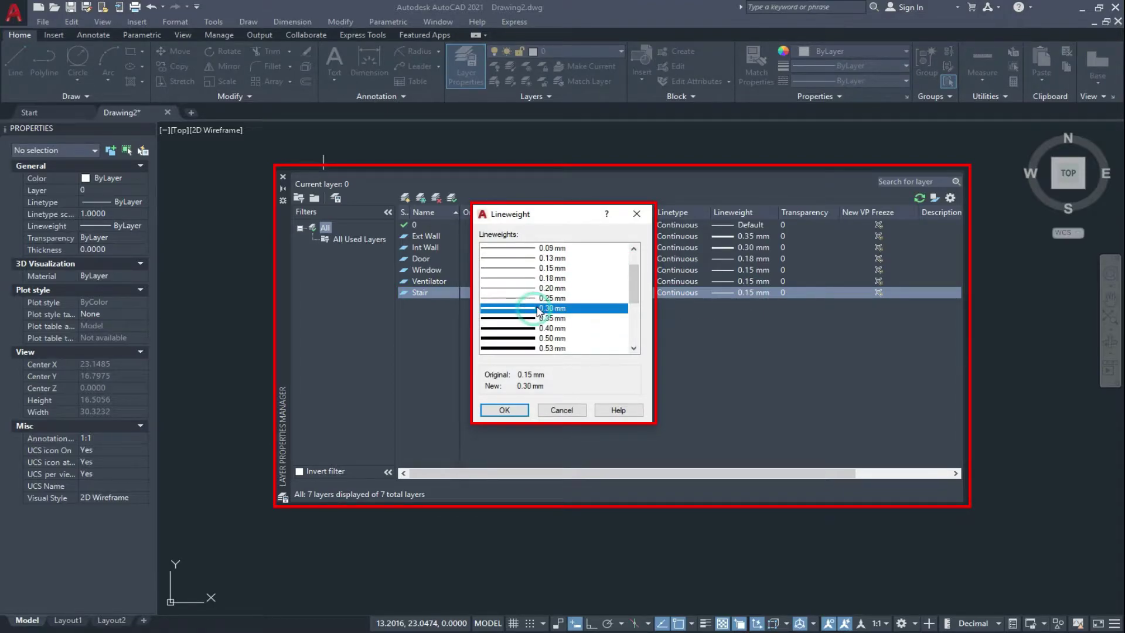
pyautogui.click(506, 410)
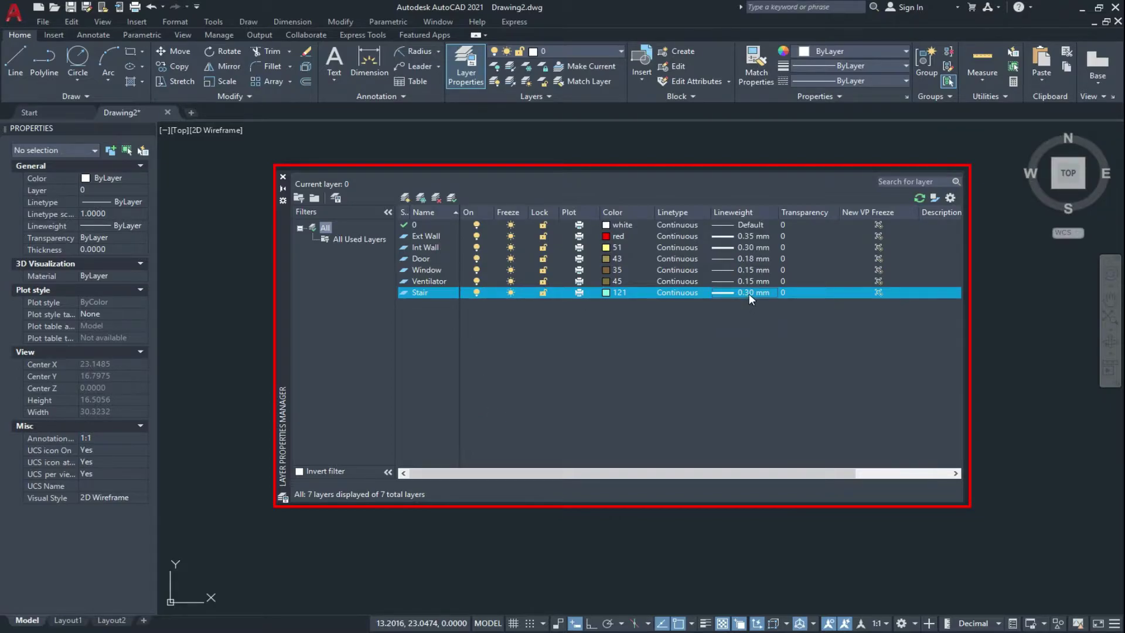
# Create a new layer named Text and assign it index color 140
pyautogui.click(405, 198)
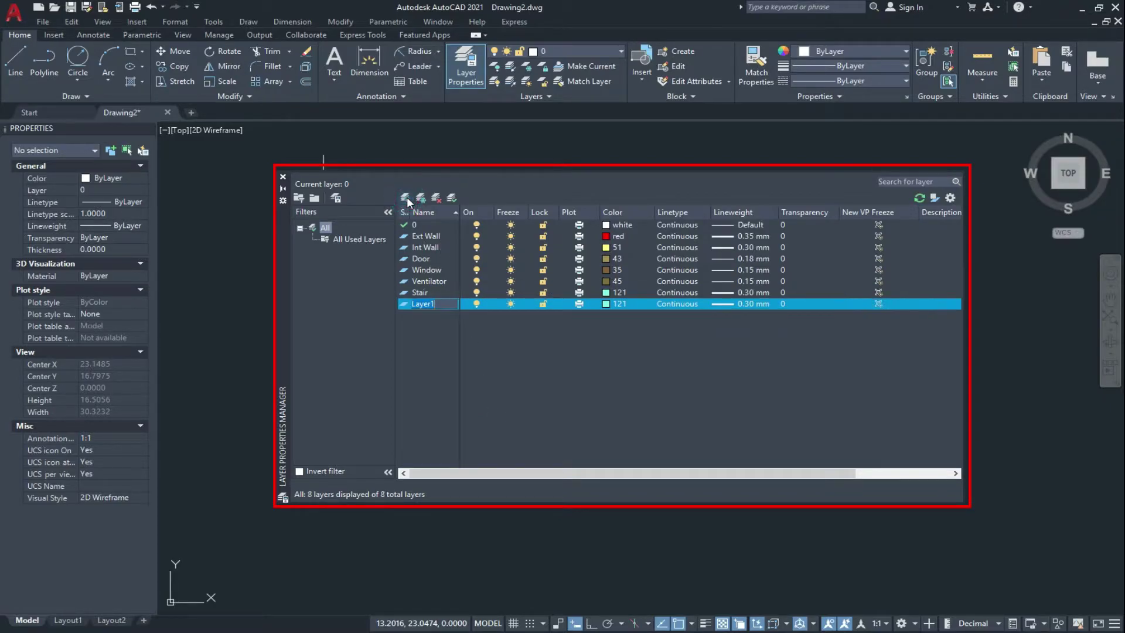
pyautogui.write('Text')
pyautogui.click(609, 305)
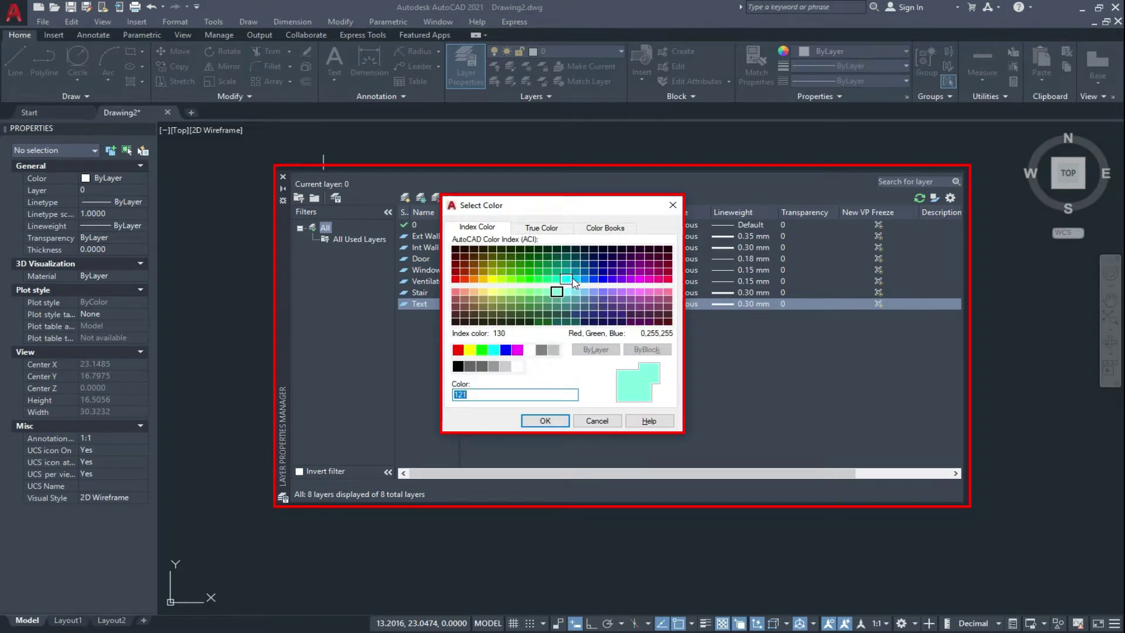
pyautogui.click(574, 281)
pyautogui.click(545, 421)
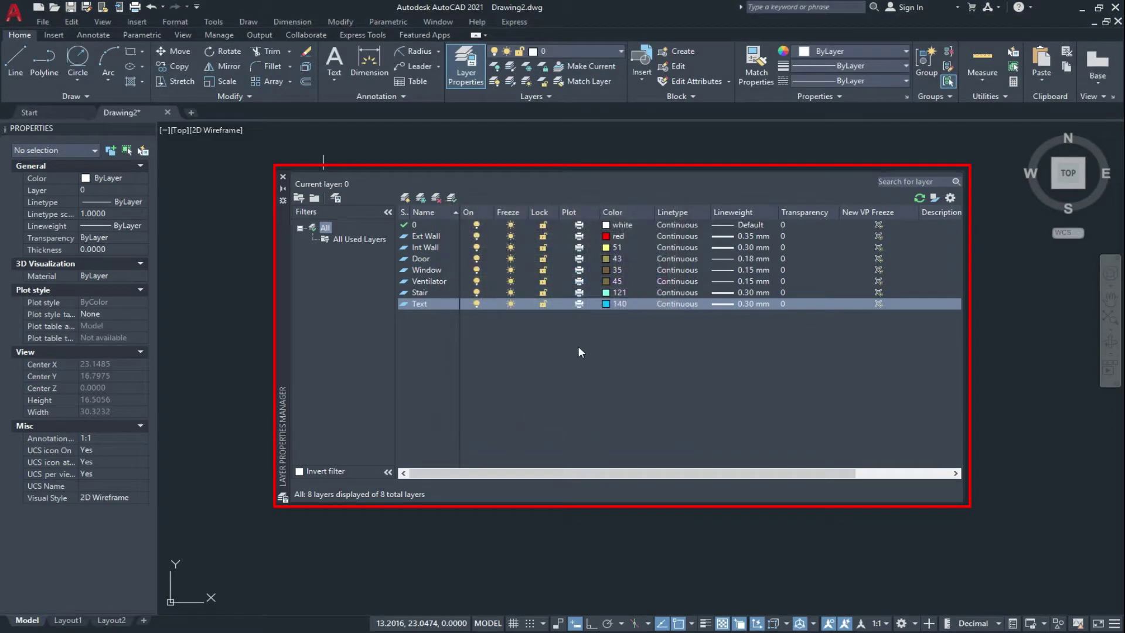
# Set the lineweight of the Text layer to 0.25 mm
pyautogui.click(750, 304)
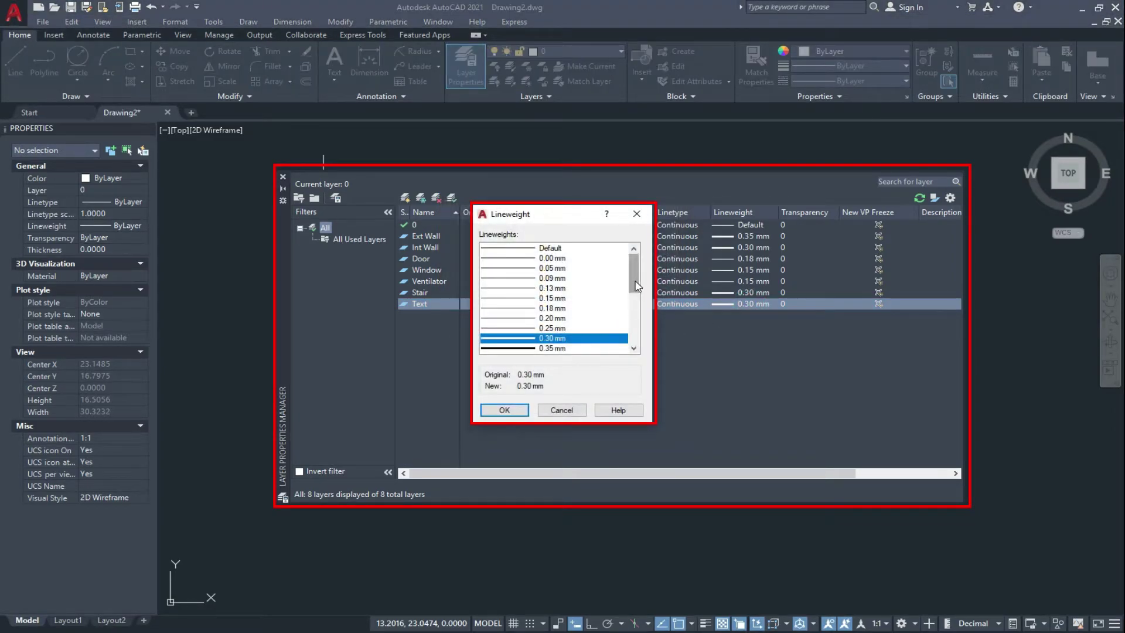
pyautogui.moveTo(635, 294); pyautogui.dragTo(636, 287)
pyautogui.click(551, 318)
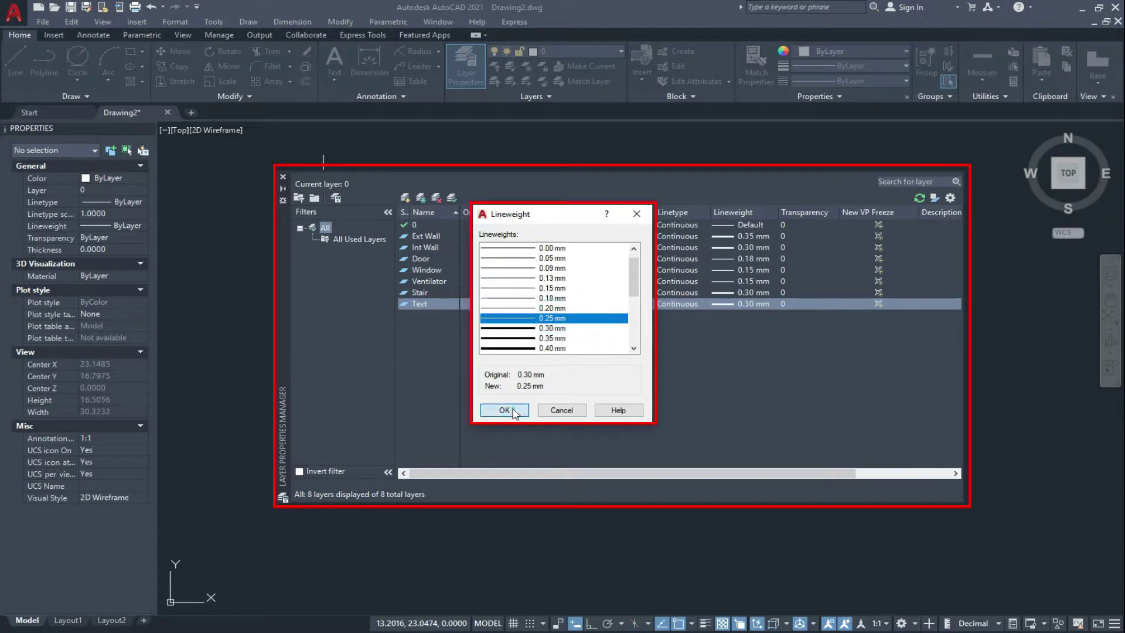
pyautogui.click(504, 410)
# Create a new layer named Title Block and assign it index color 170
pyautogui.click(404, 197)
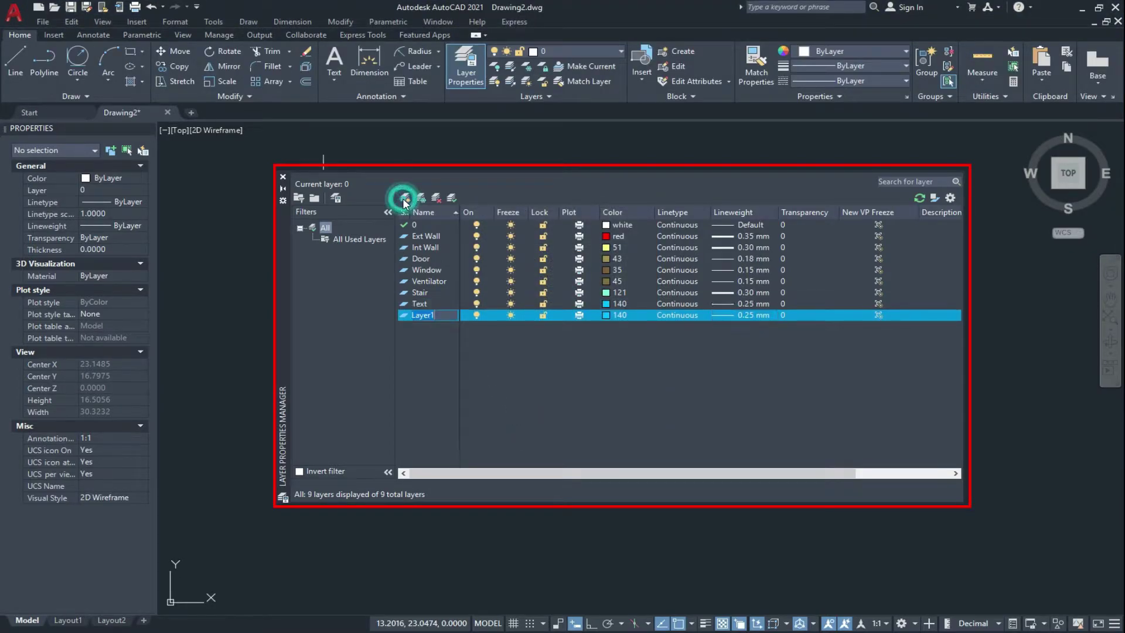
pyautogui.write('R')
pyautogui.click(607, 315)
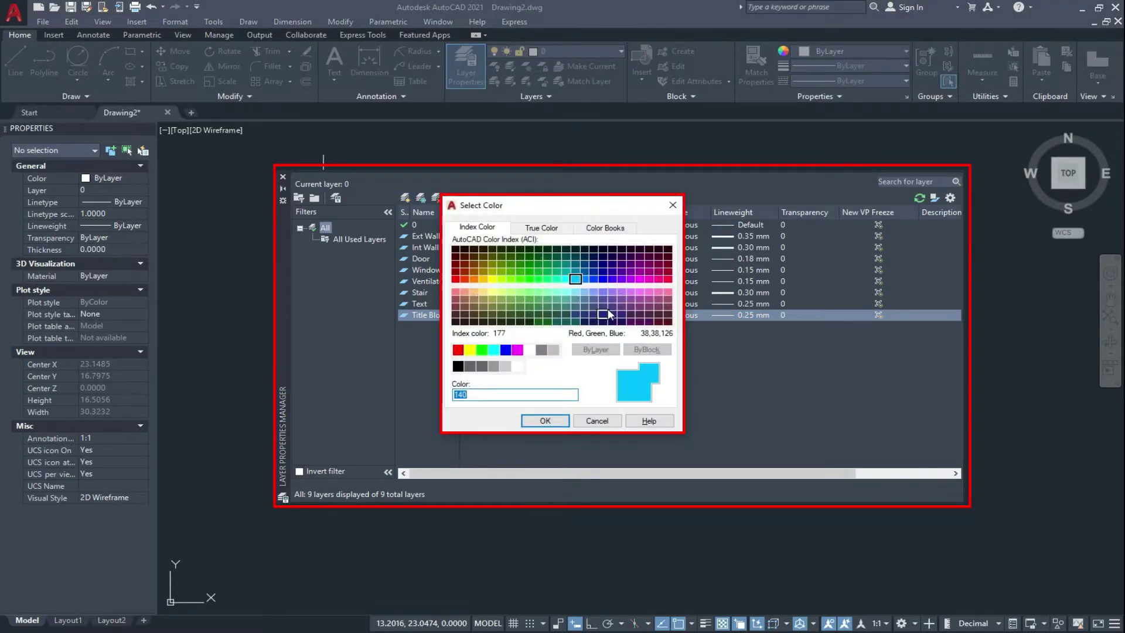
pyautogui.click(604, 280)
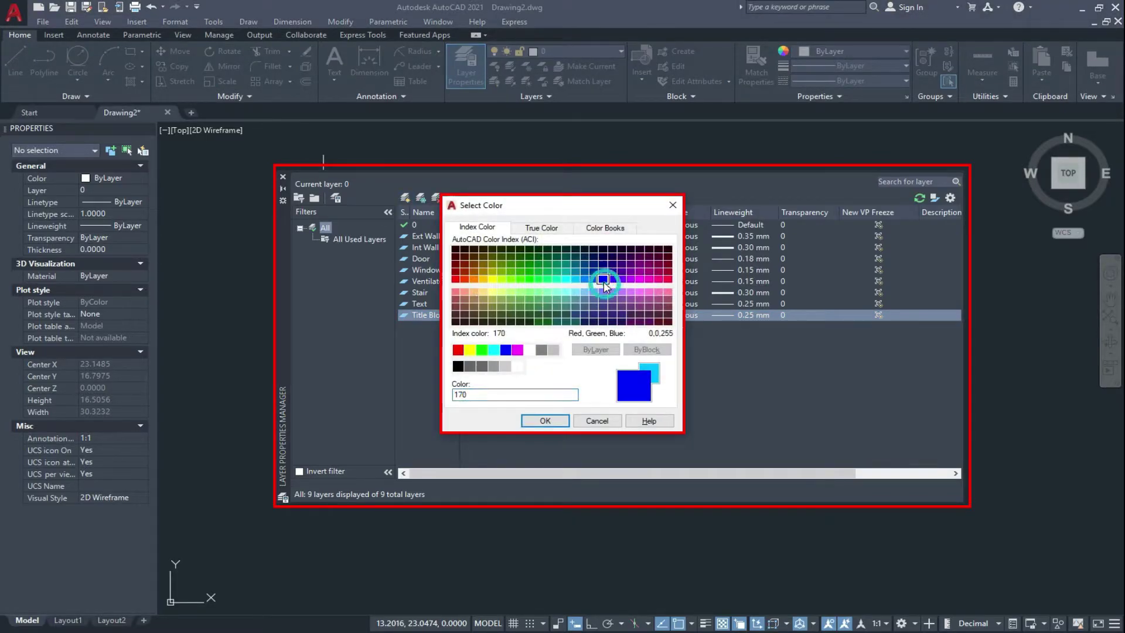
pyautogui.click(544, 420)
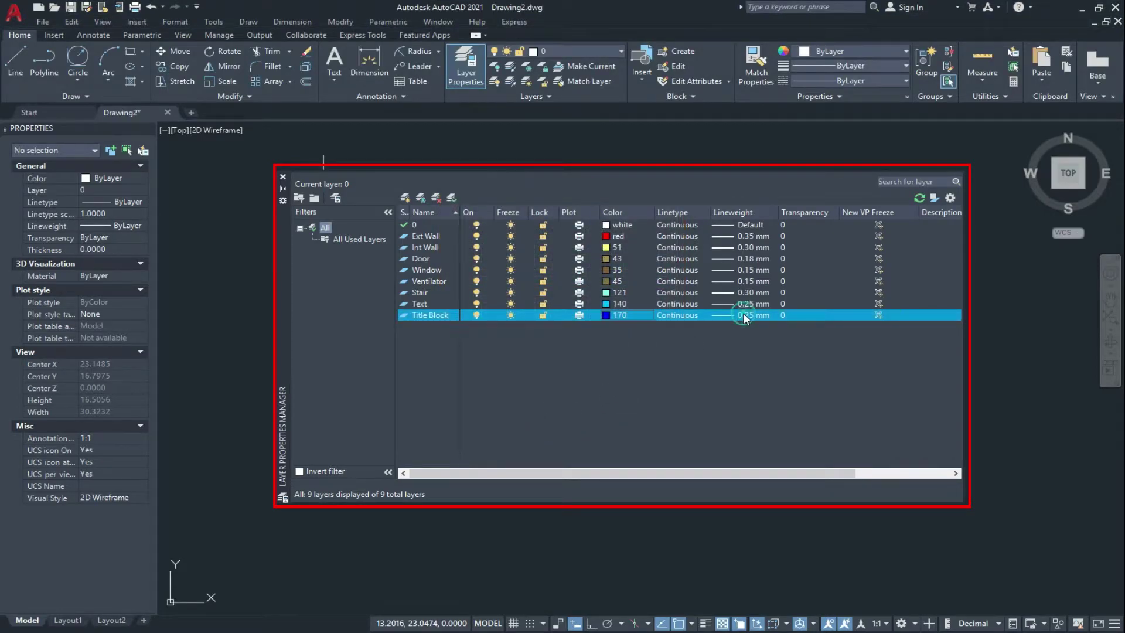
# Set the lineweight of the Title Block layer to 0.40 mm
pyautogui.click(743, 314)
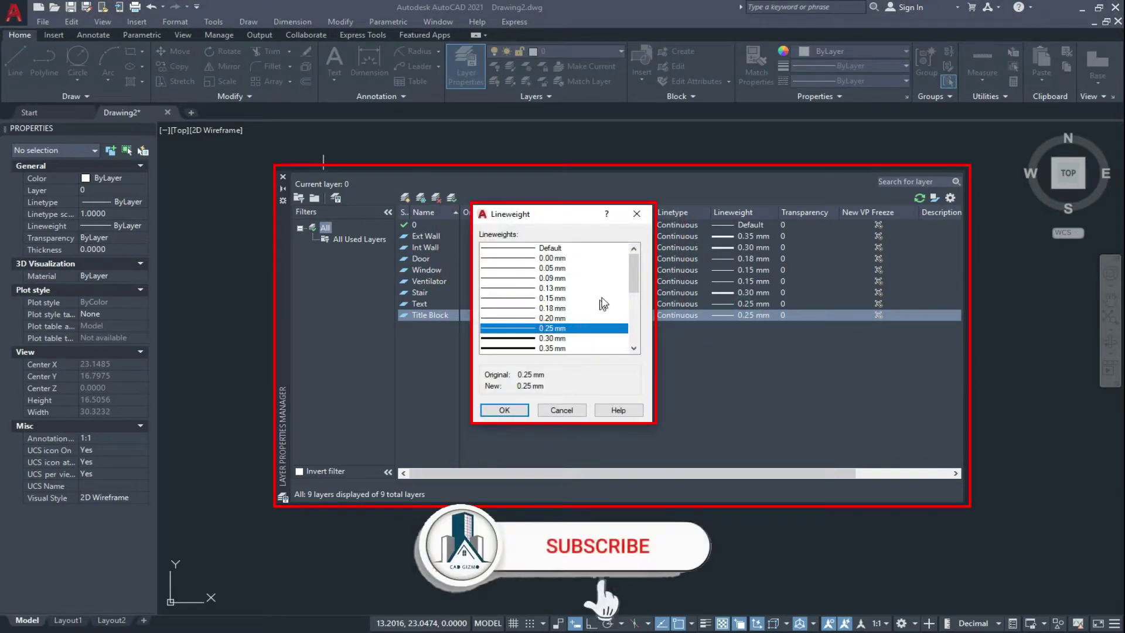
pyautogui.moveTo(634, 274); pyautogui.dragTo(637, 288)
pyautogui.click(551, 328)
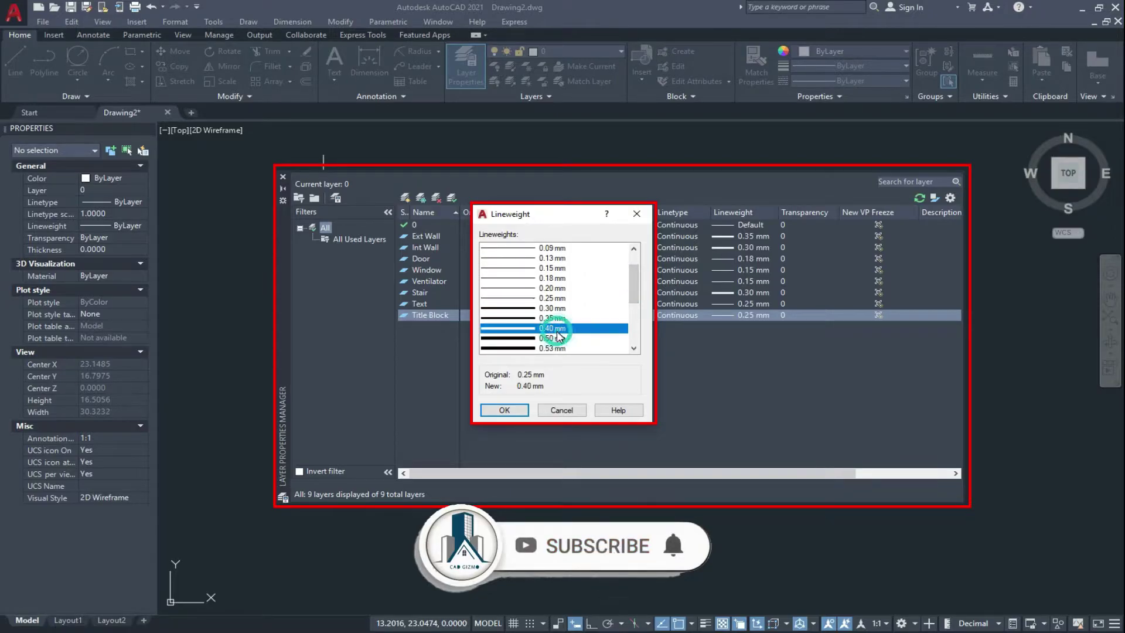
pyautogui.click(510, 410)
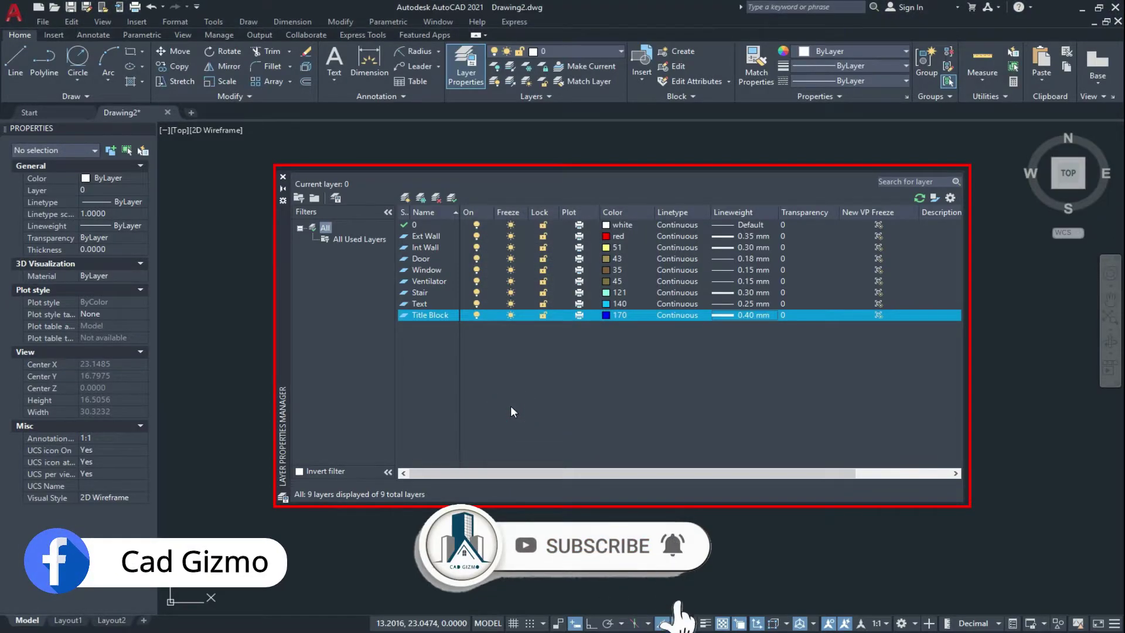
# Create a new layer named Site Plan and assign it index color 21
pyautogui.click(405, 198)
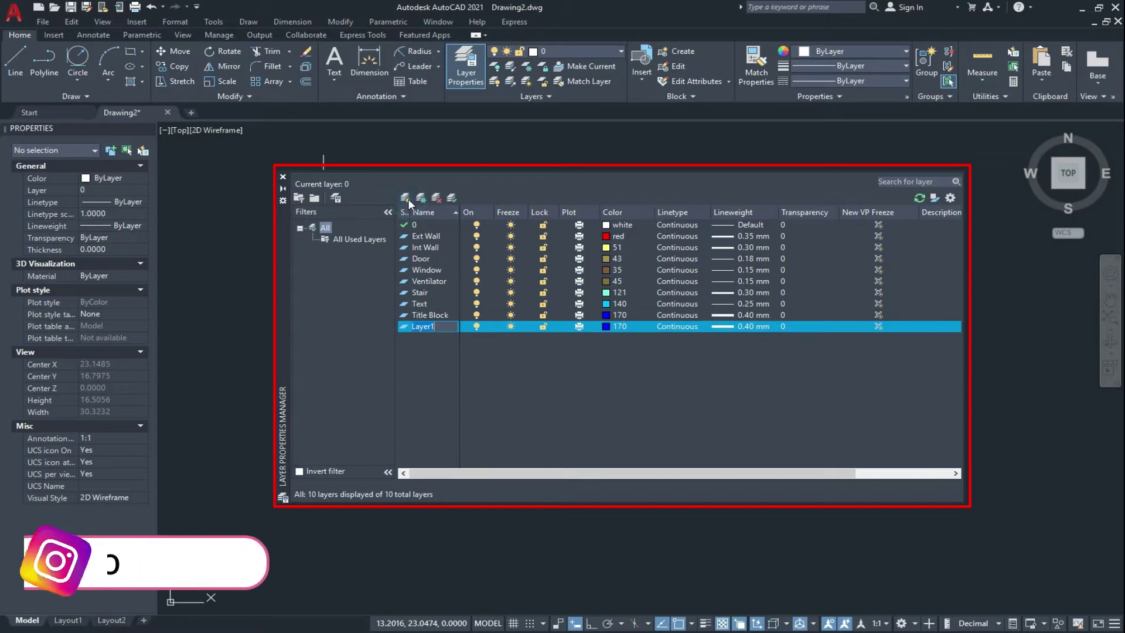
pyautogui.write('Site Plan')
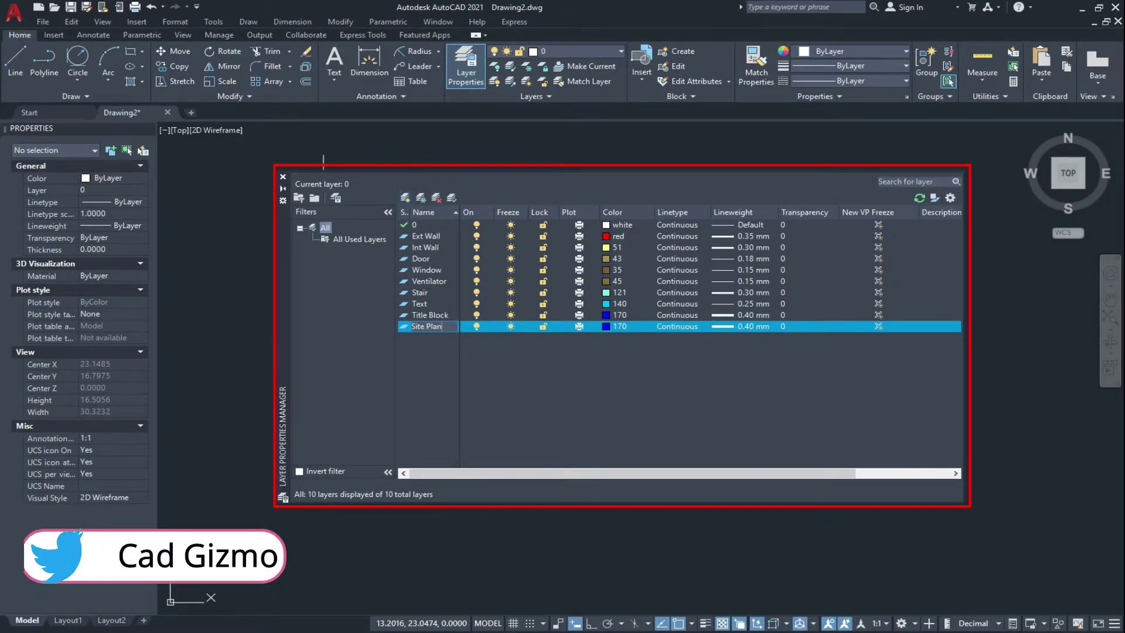
pyautogui.click(606, 327)
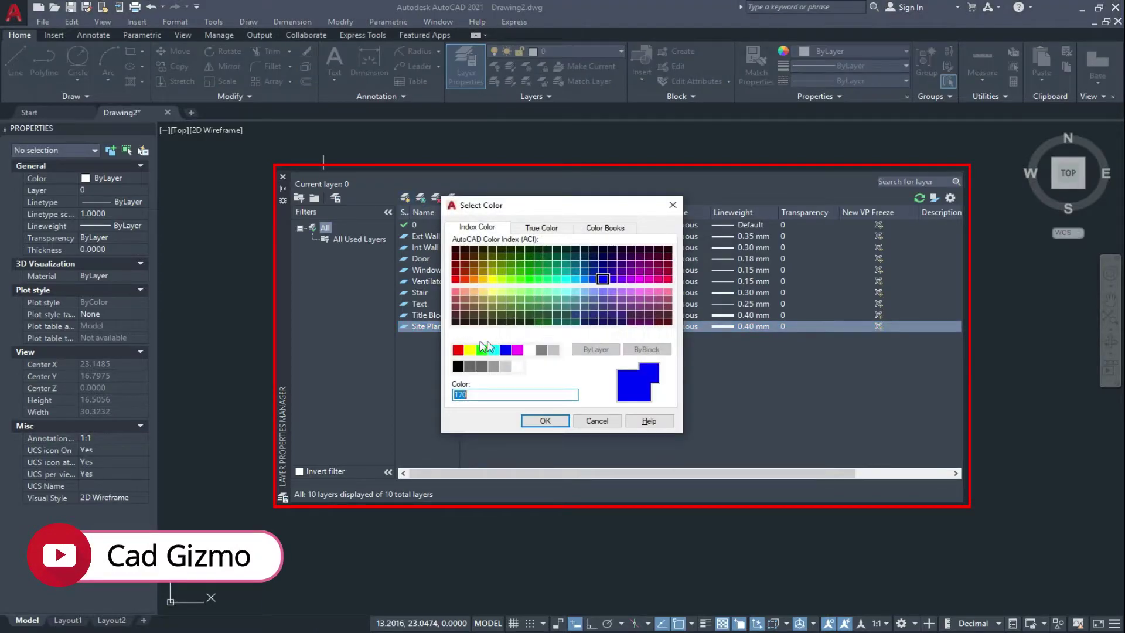
pyautogui.click(464, 293)
pyautogui.click(544, 421)
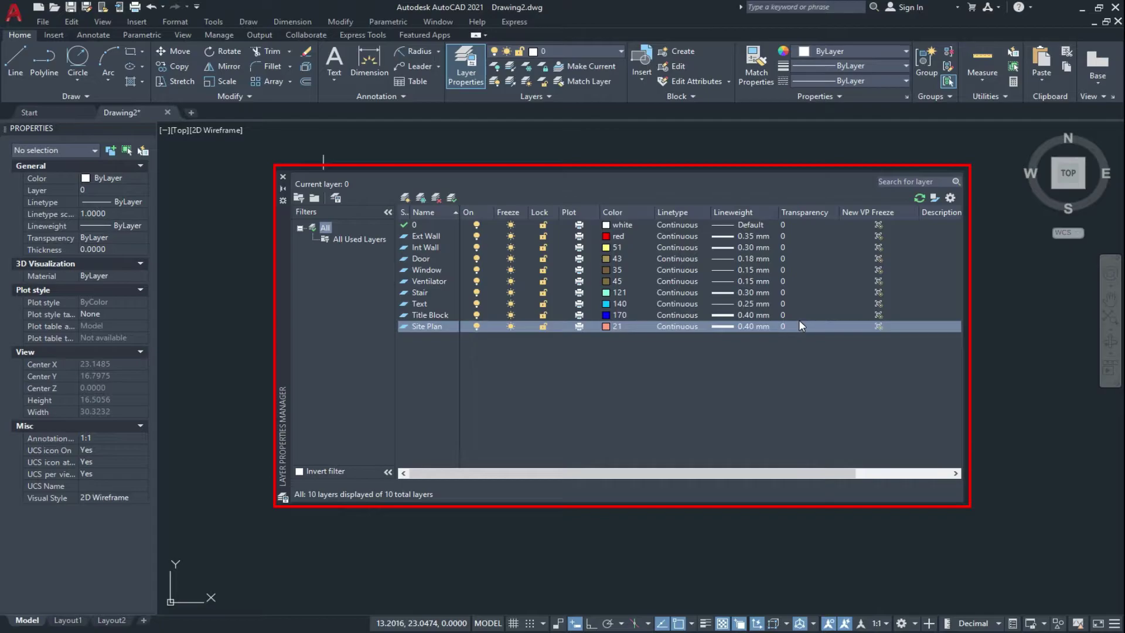
# Set the lineweight of the Site Plan layer to 0.25 mm
pyautogui.click(743, 326)
pyautogui.scroll(-2, 632, 281)
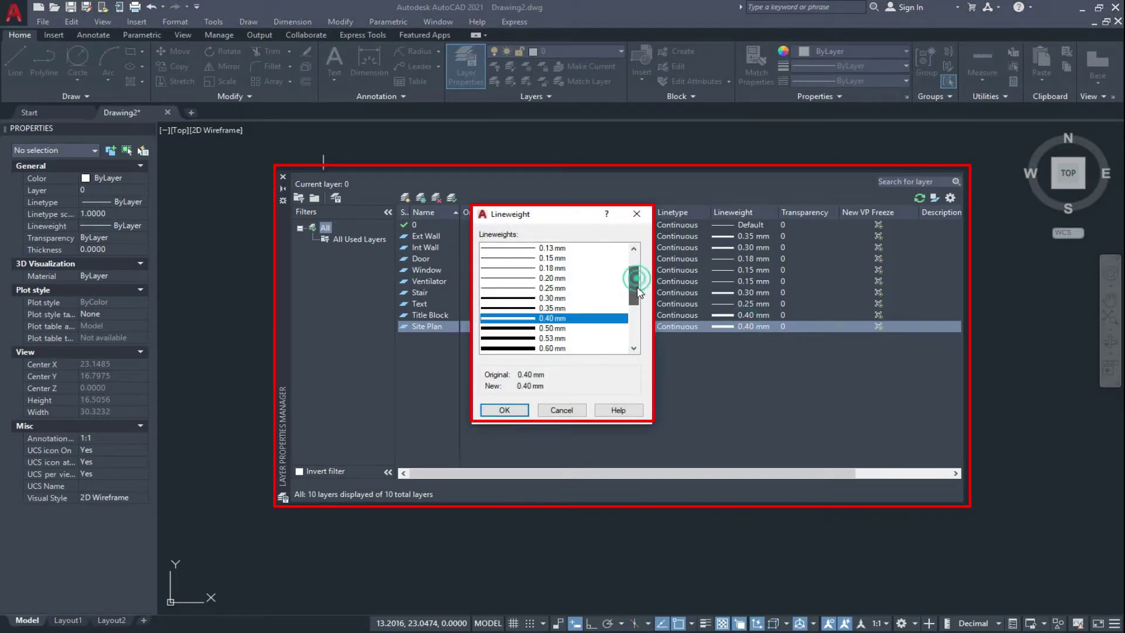
pyautogui.click(556, 287)
pyautogui.click(555, 297)
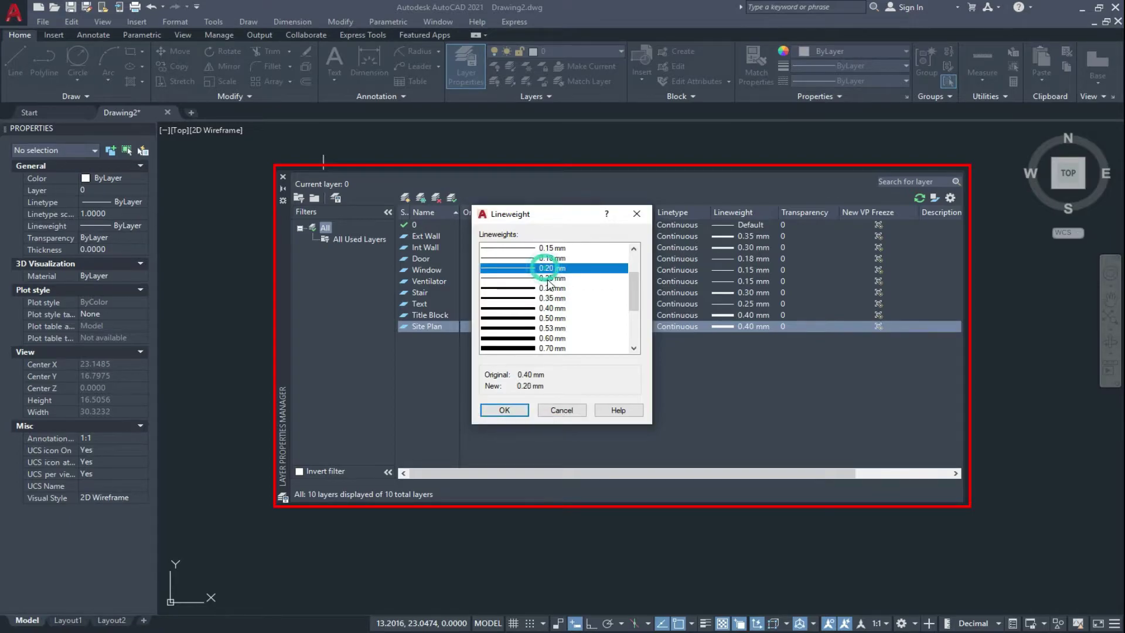
pyautogui.click(548, 278)
pyautogui.click(508, 409)
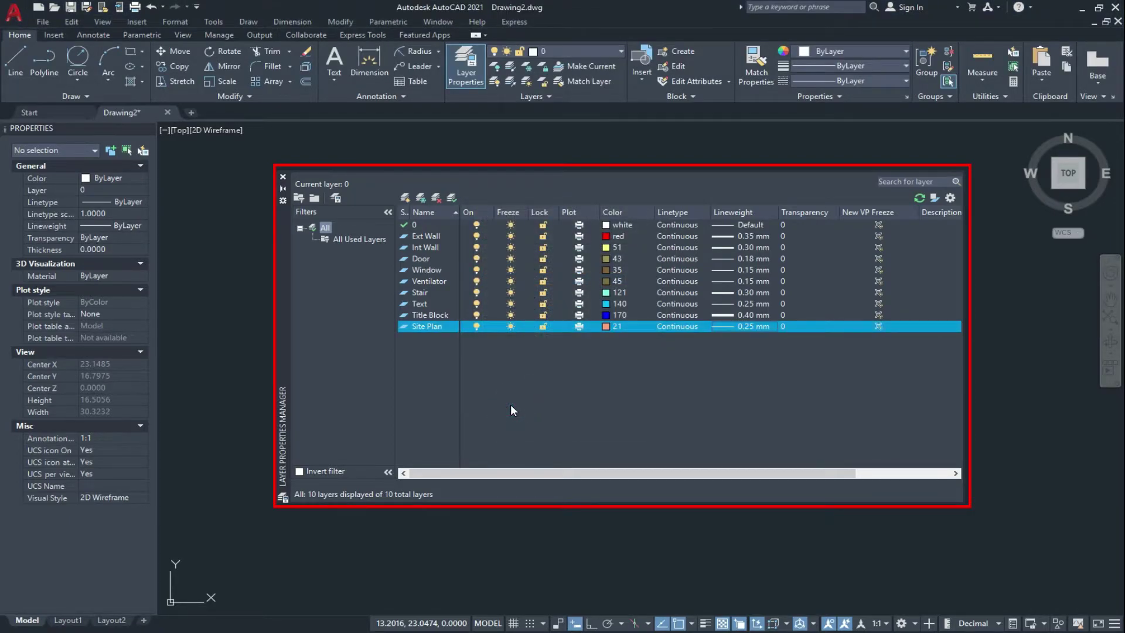
# Create a new layer named Section and assign it index color 121
pyautogui.click(405, 198)
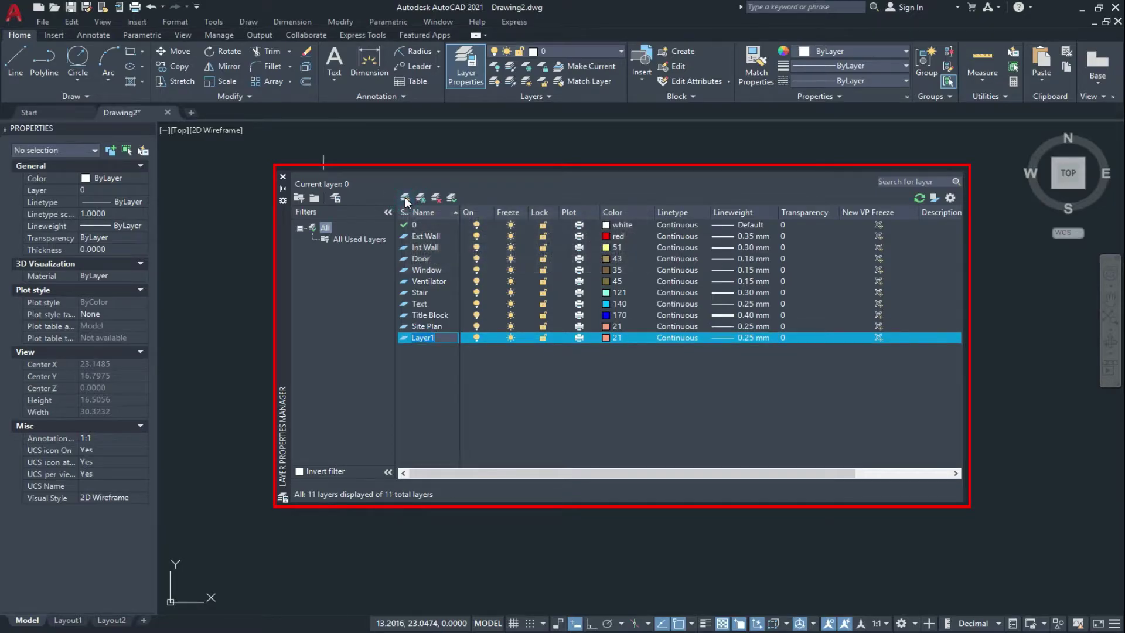
pyautogui.write('Section')
pyautogui.click(604, 337)
pyautogui.click(538, 278)
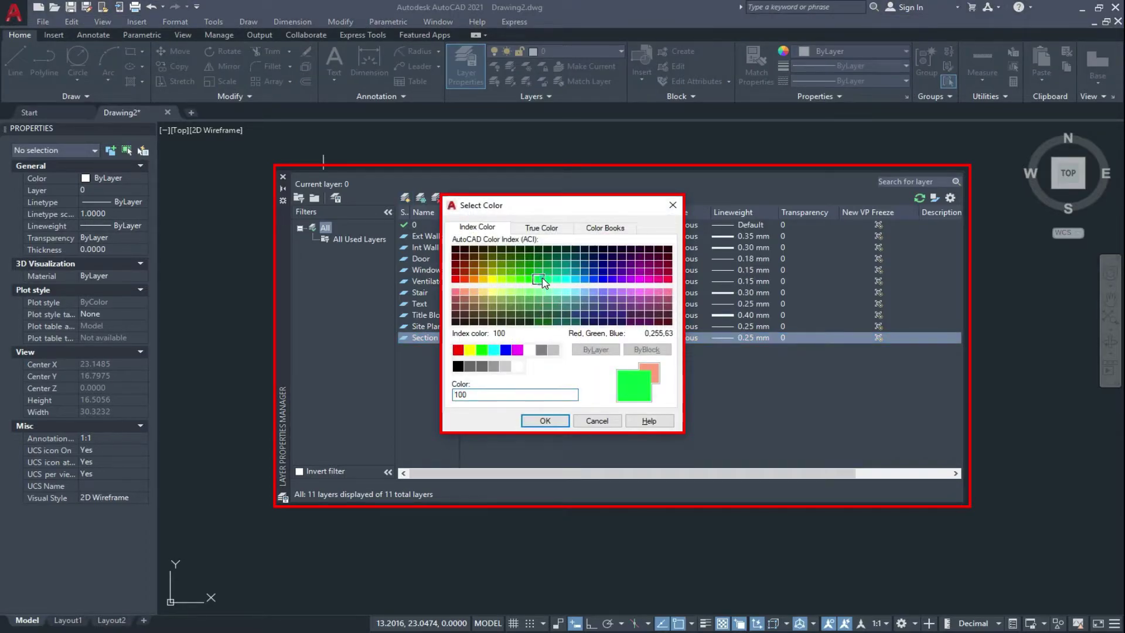
pyautogui.click(557, 278)
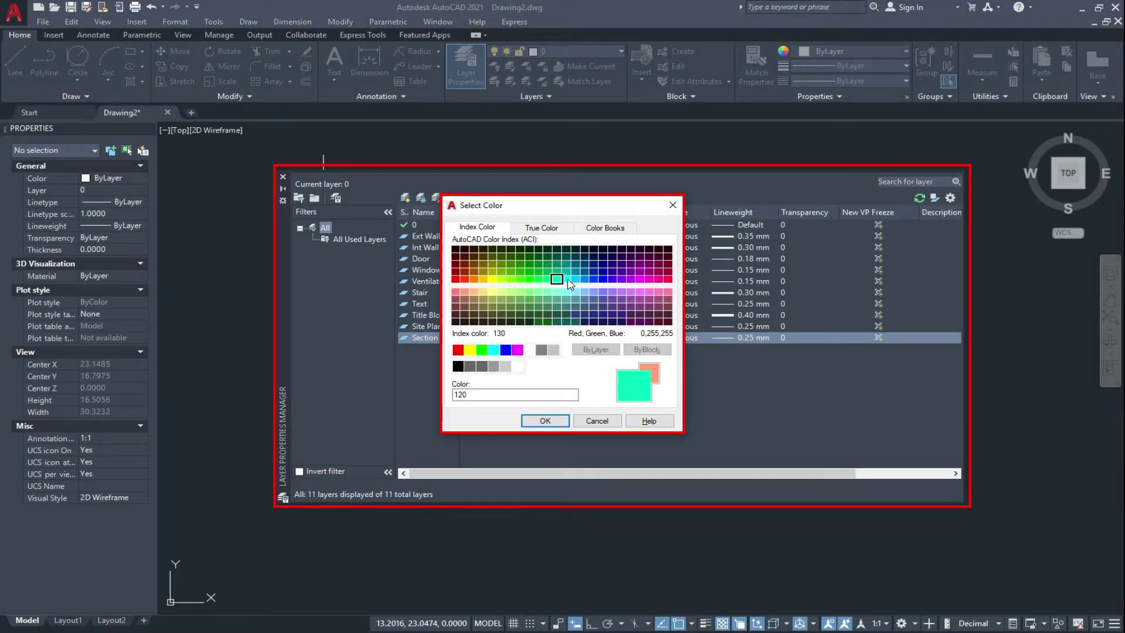
pyautogui.click(557, 291)
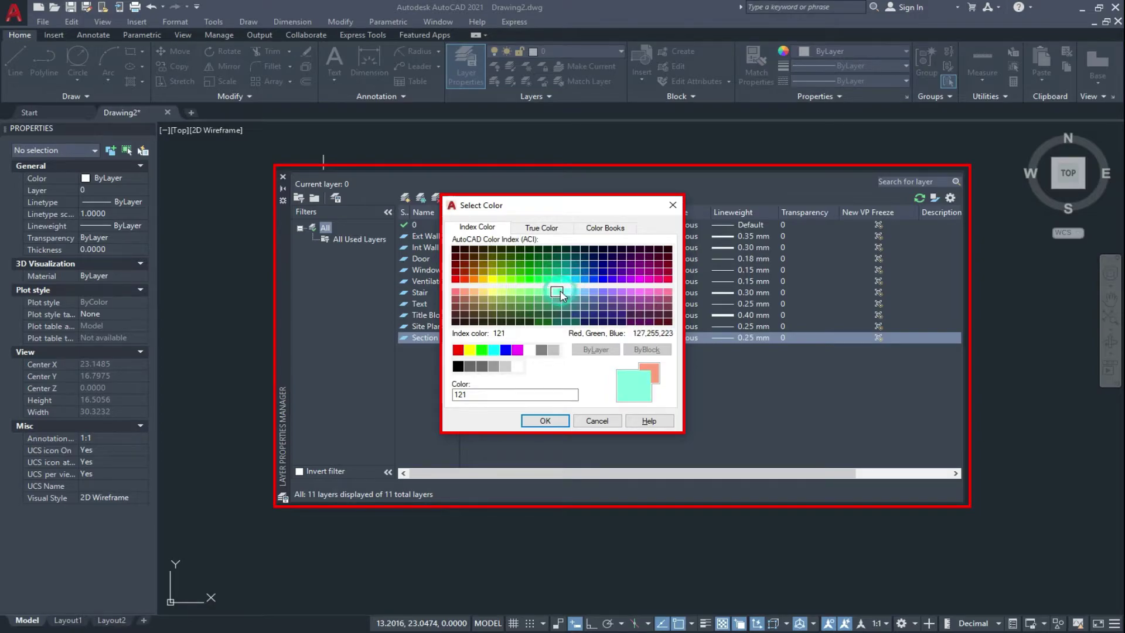
pyautogui.click(545, 421)
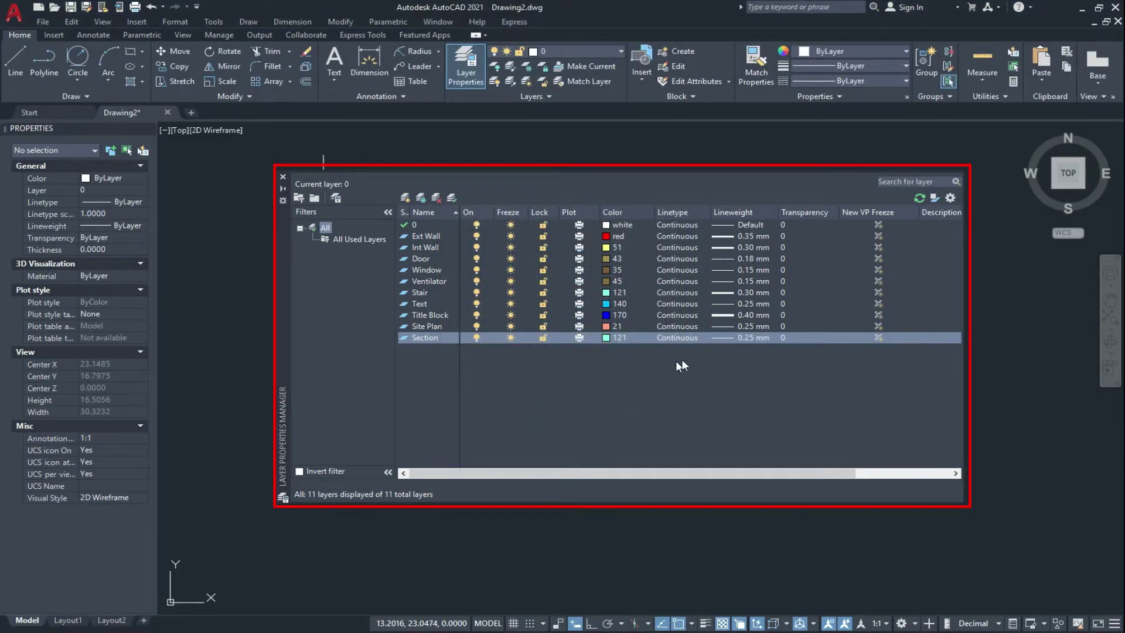
# Set the lineweight of the Section layer to 0.18 mm
pyautogui.click(748, 339)
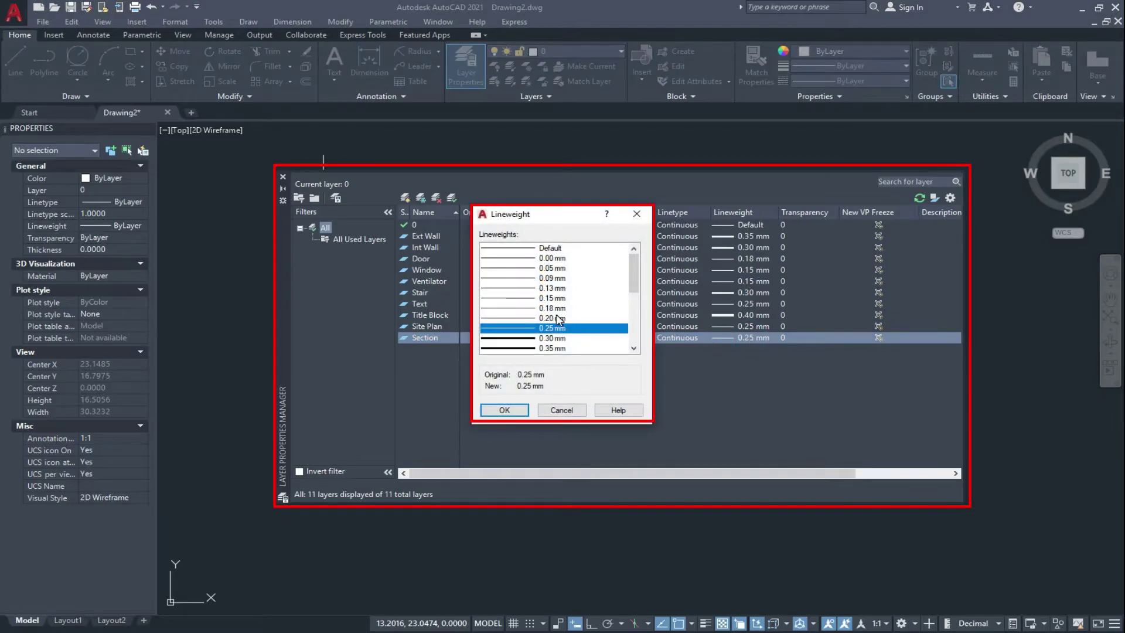
pyautogui.click(554, 308)
pyautogui.click(505, 410)
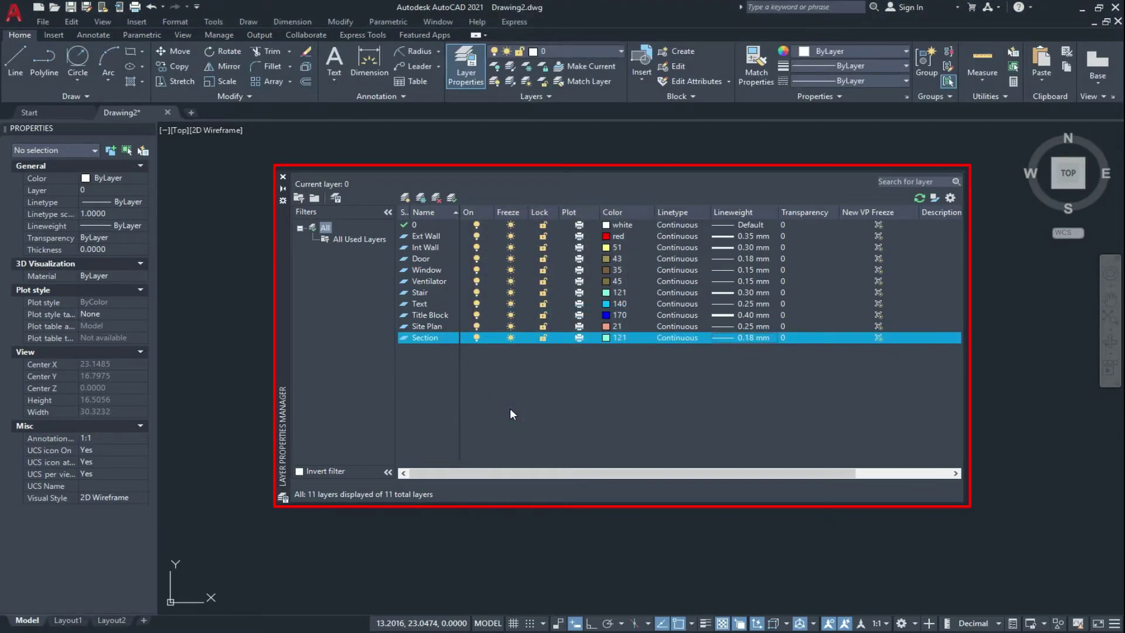
# Create a new layer named Hatch and assign it index color 33
pyautogui.click(406, 197)
pyautogui.write('Hatch')
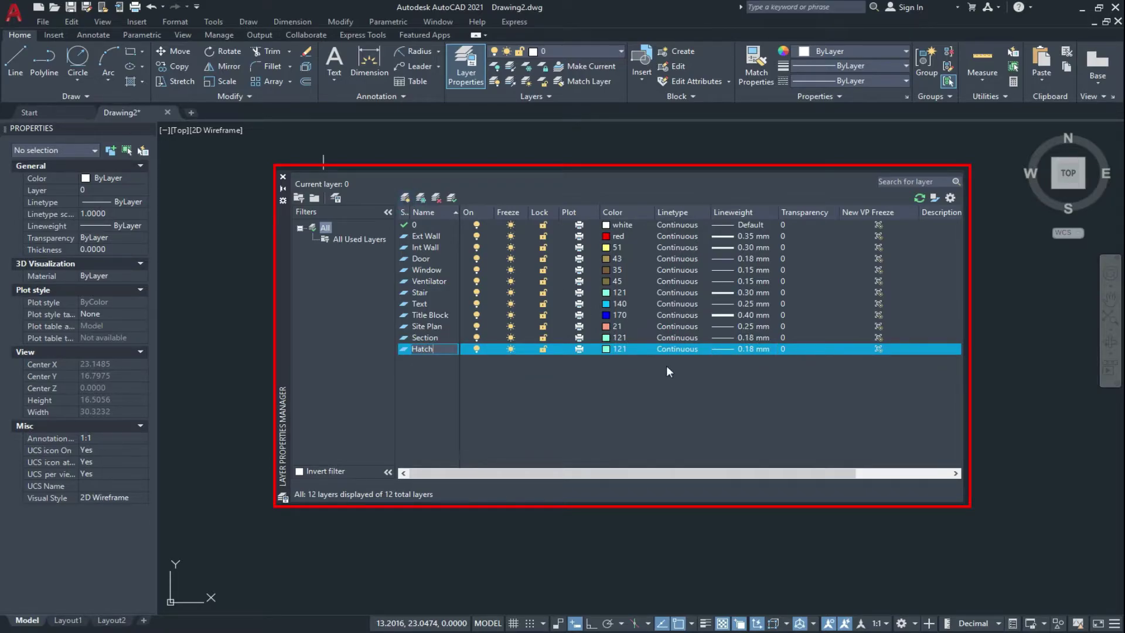
pyautogui.click(609, 348)
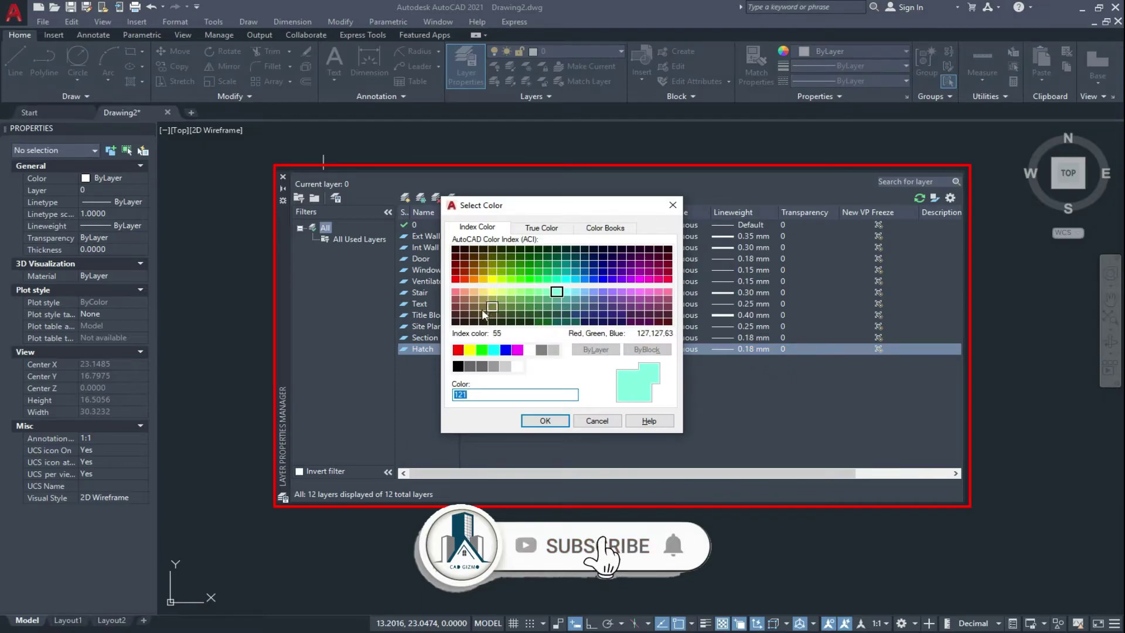
pyautogui.click(464, 315)
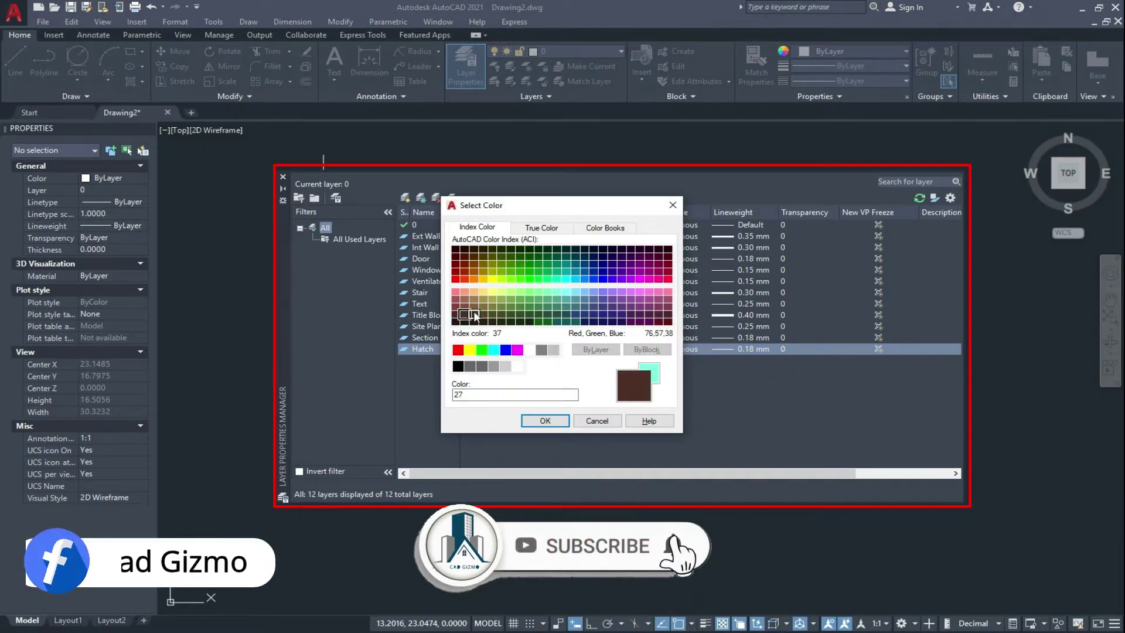
pyautogui.click(464, 299)
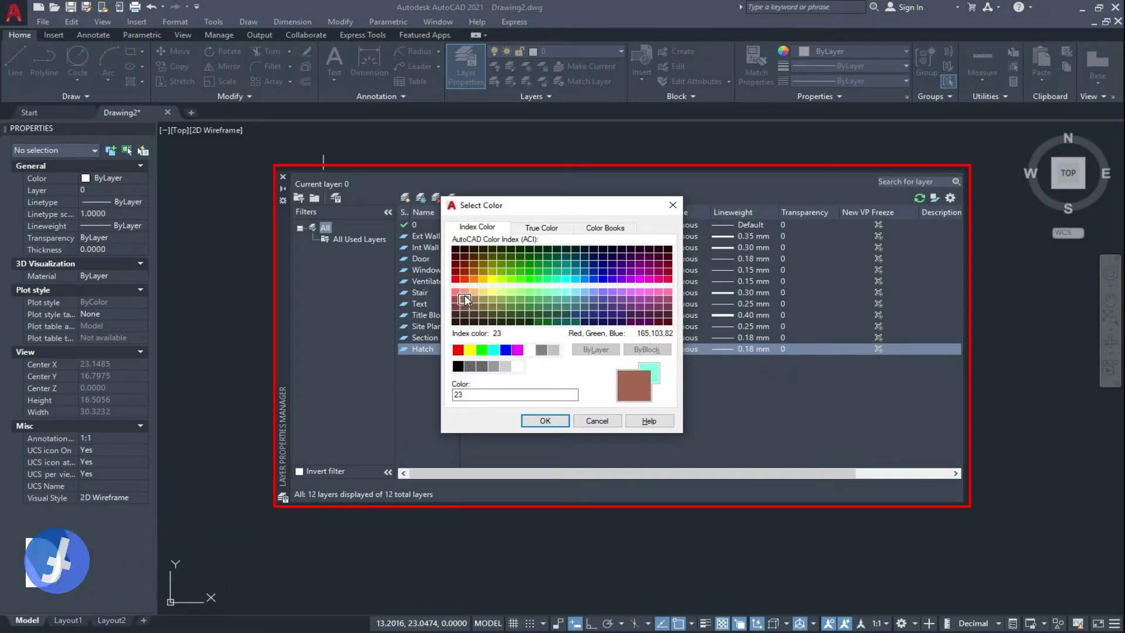
pyautogui.click(473, 300)
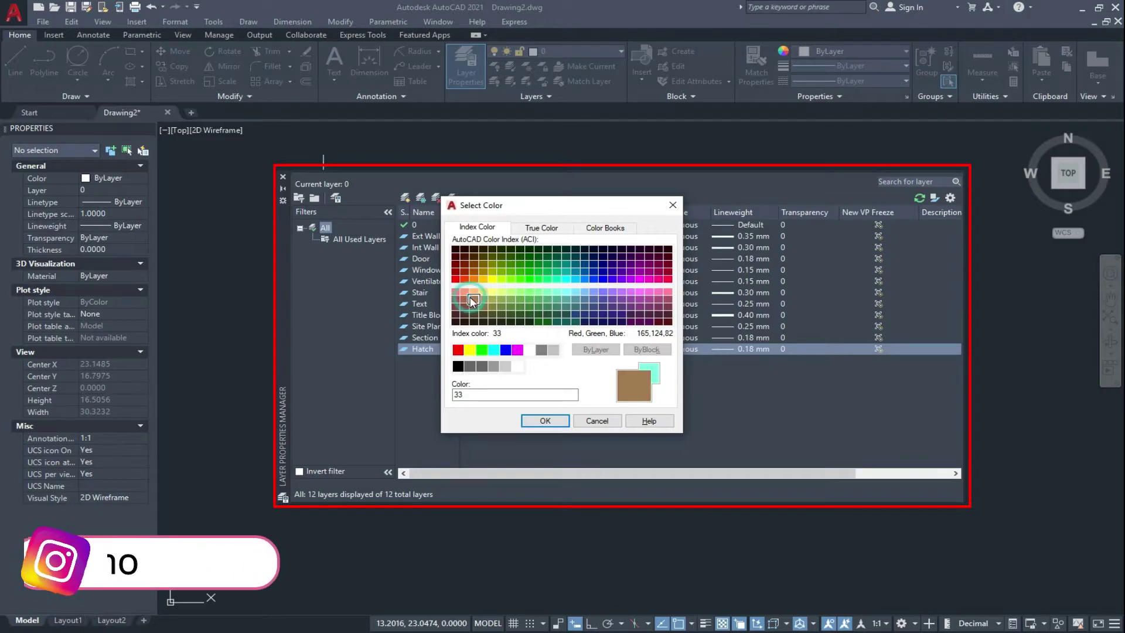
pyautogui.click(530, 420)
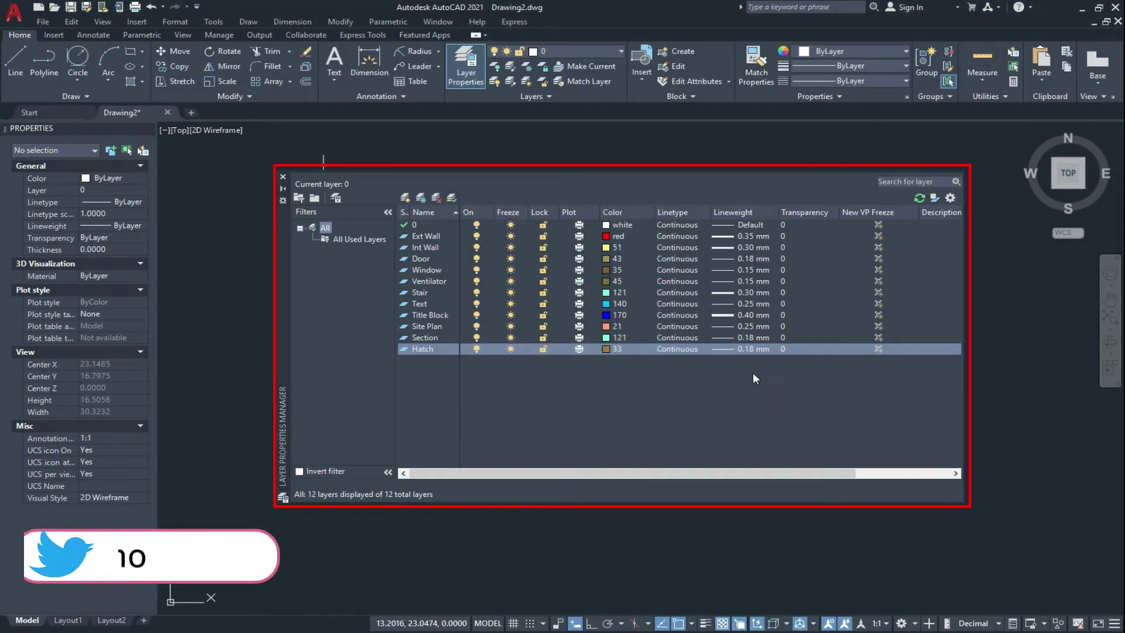
# Set the lineweight of the Hatch layer to 0.15 mm
pyautogui.click(747, 348)
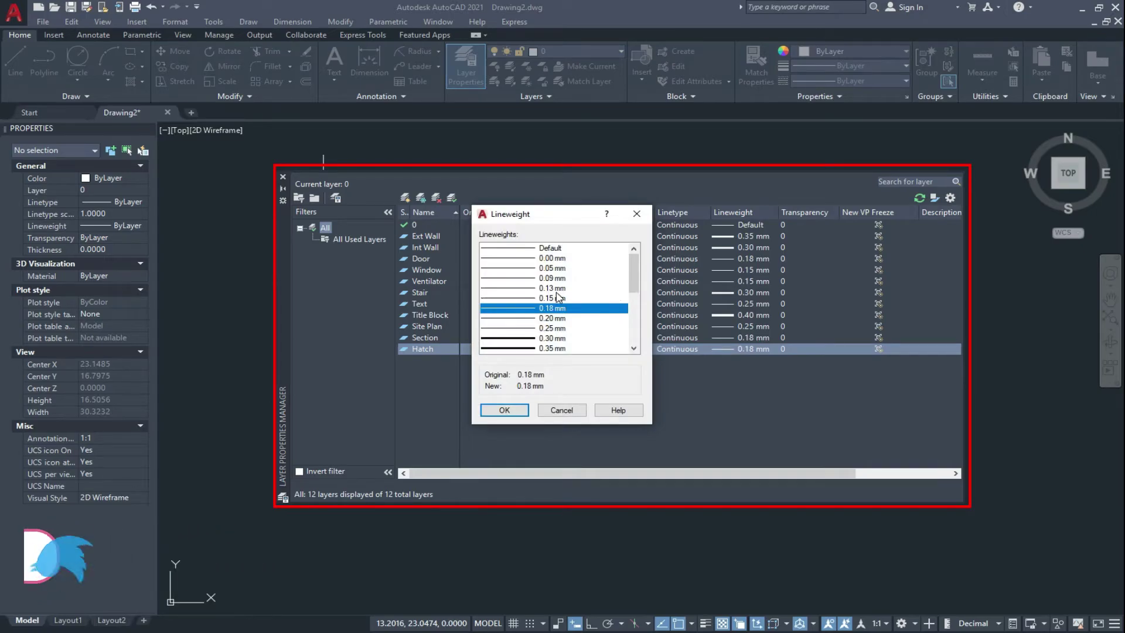
pyautogui.click(554, 297)
pyautogui.click(515, 409)
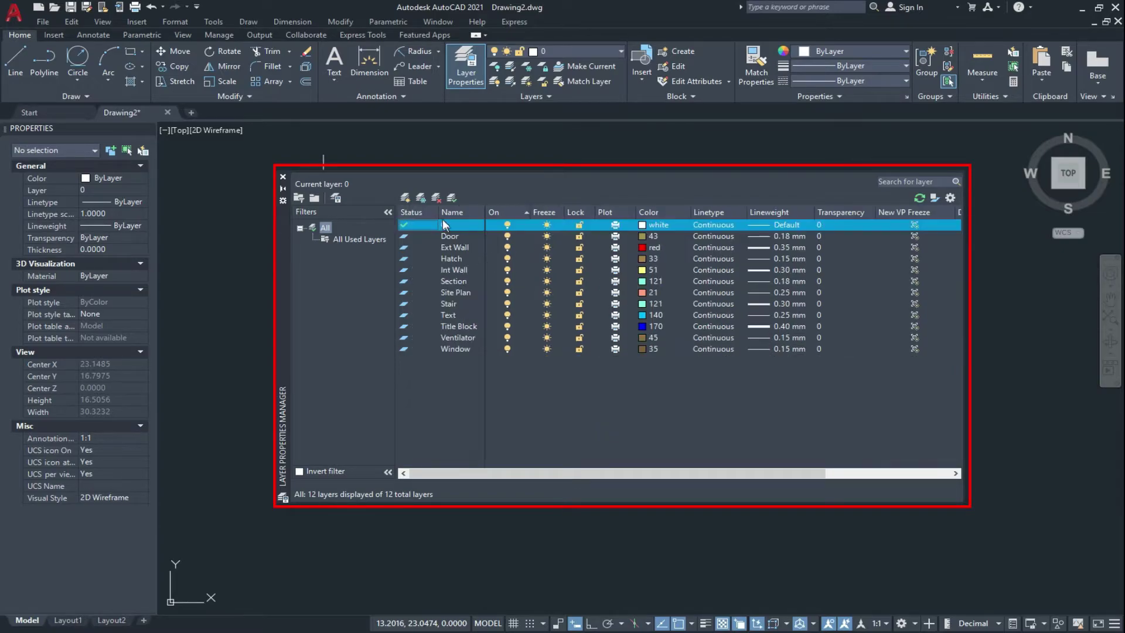
# Adjust the widths of the Status and Name columns in the layer list
pyautogui.moveTo(439, 214); pyautogui.dragTo(426, 214)
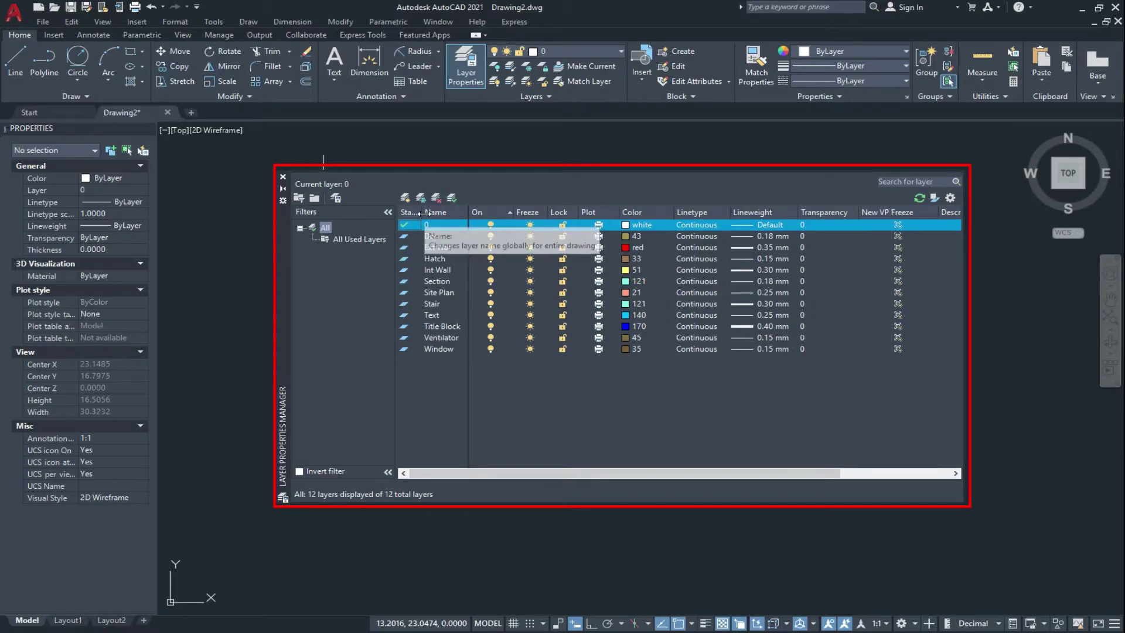
pyautogui.moveTo(423, 214); pyautogui.dragTo(505, 215)
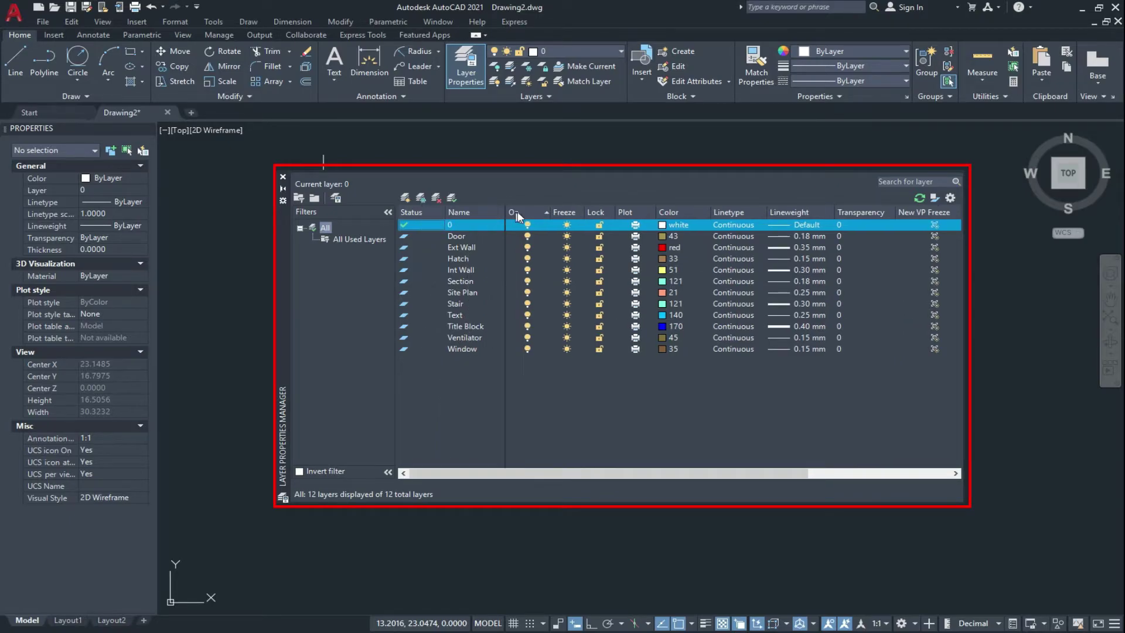
# Try the Door and Hatch layers as the current layer and make layer 0 current again
pyautogui.doubleClick(419, 236)
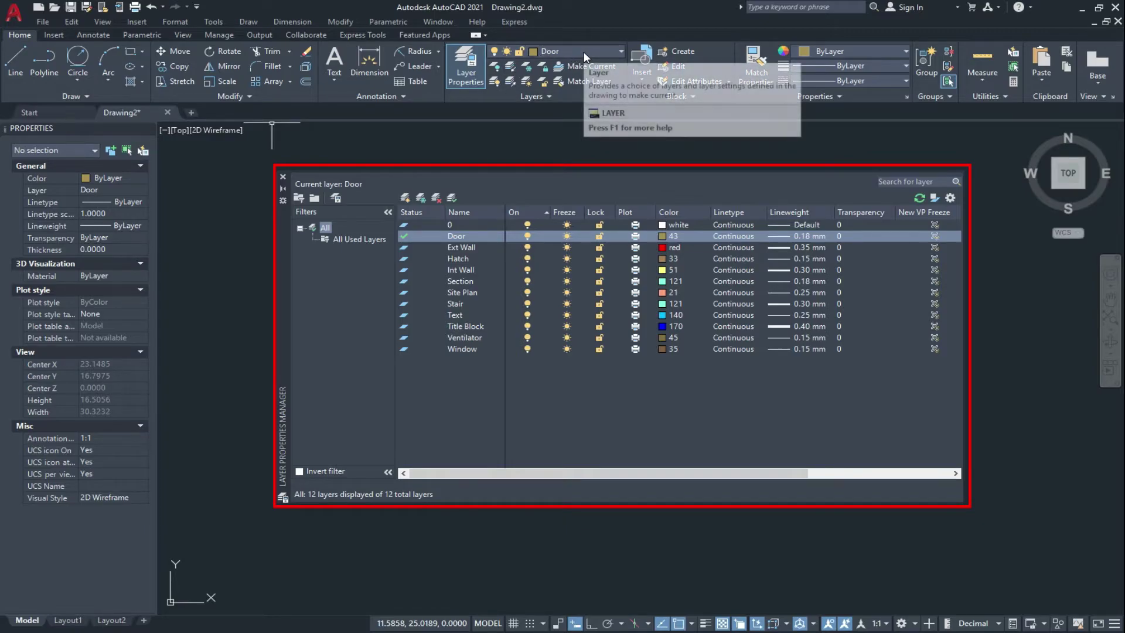
pyautogui.click(423, 248)
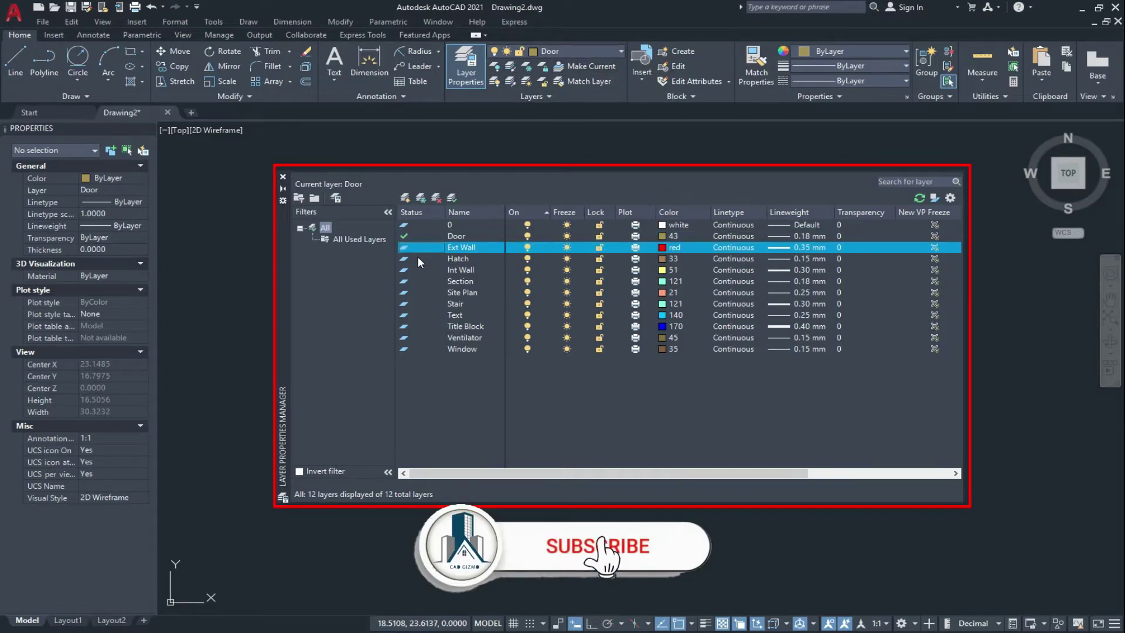
pyautogui.doubleClick(419, 257)
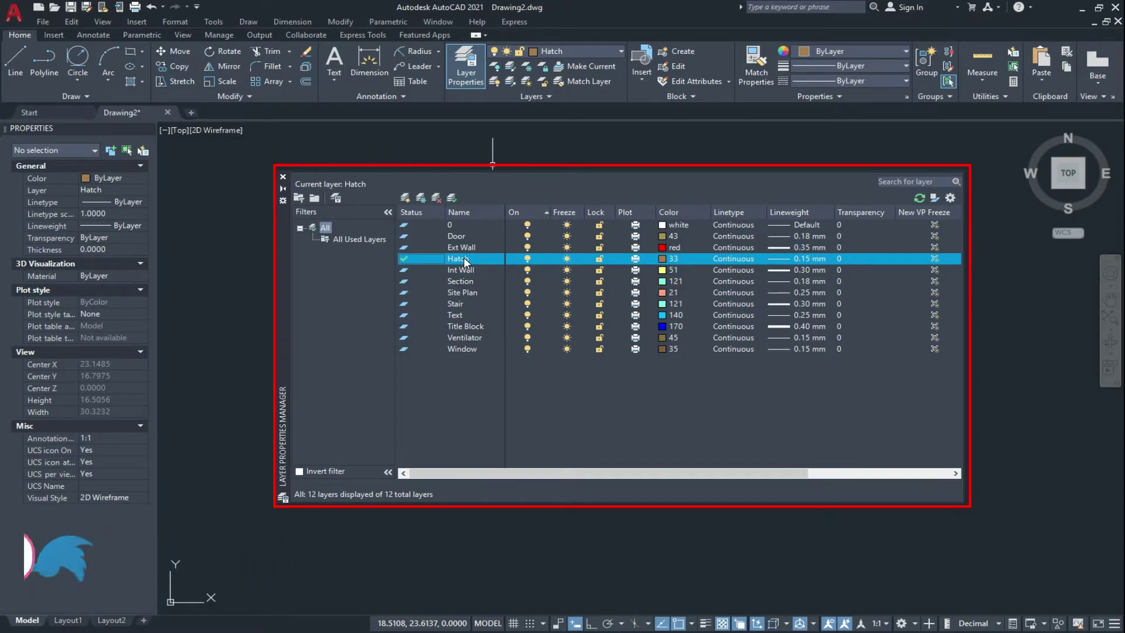
pyautogui.doubleClick(433, 224)
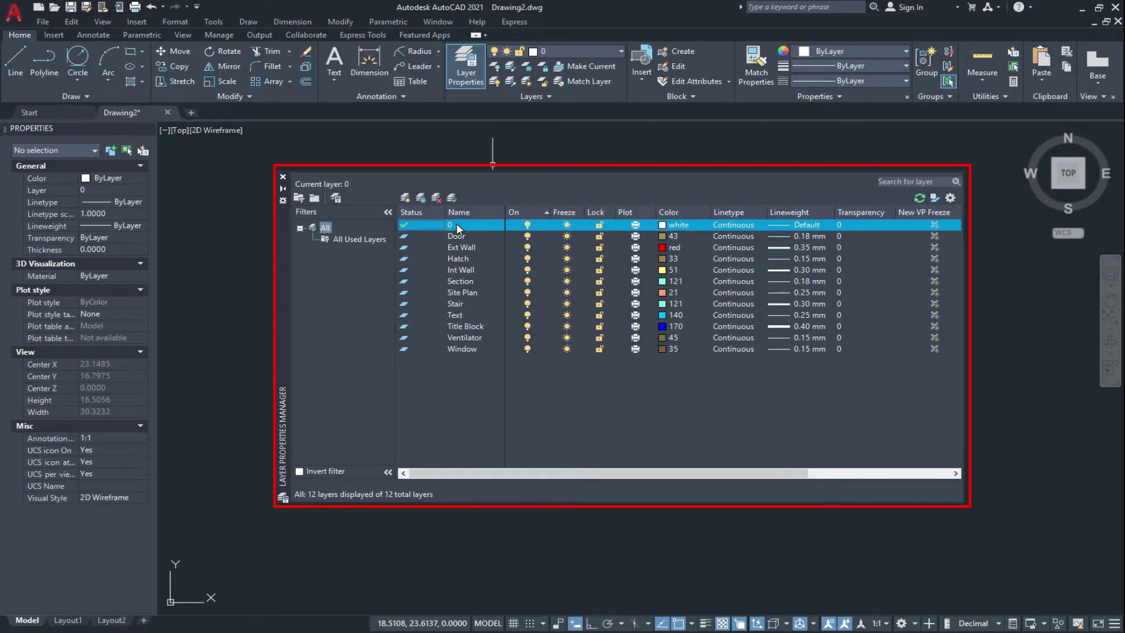
# Sort the layers by name and rename the Door layer as Door d1
pyautogui.click(480, 216)
pyautogui.click(463, 235)
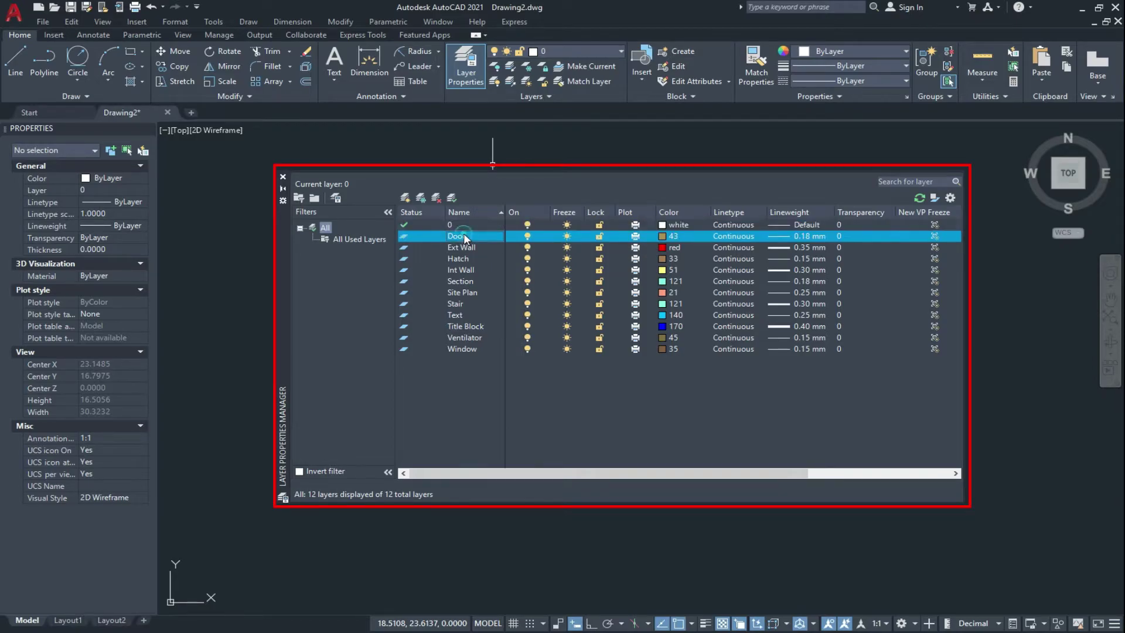
pyautogui.rightClick(468, 236)
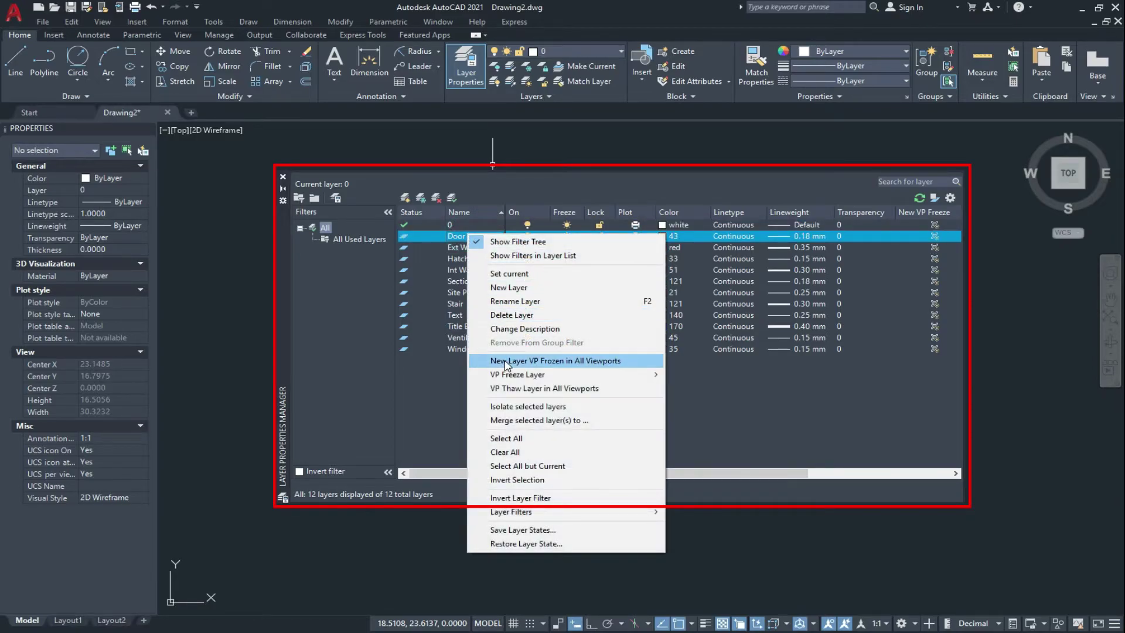
pyautogui.click(510, 301)
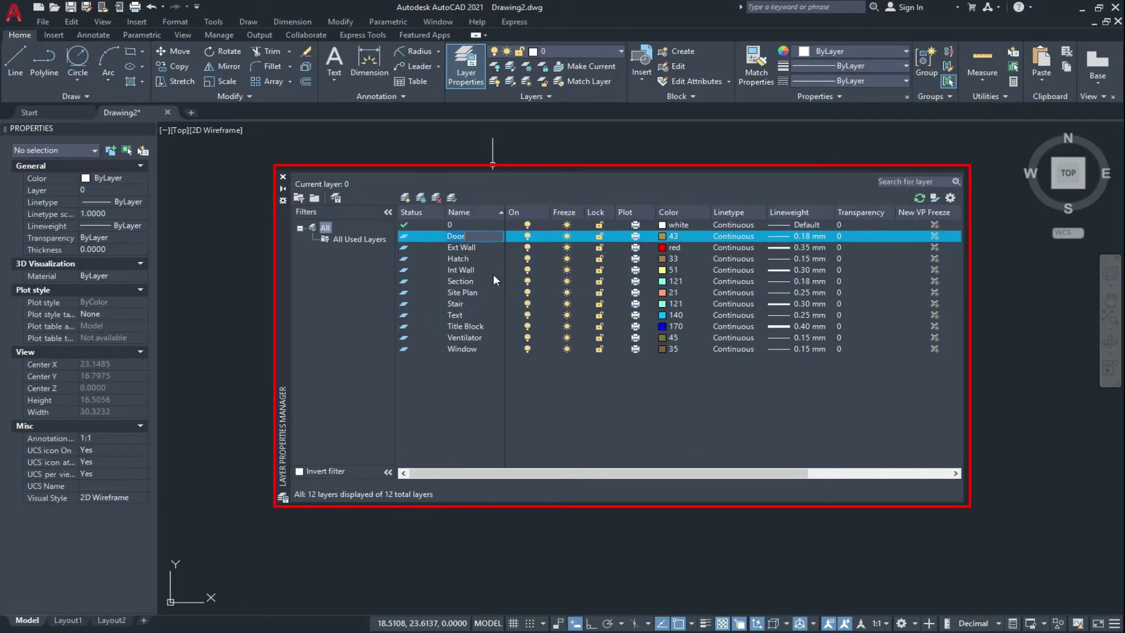
pyautogui.click(478, 236)
pyautogui.write('d1')
pyautogui.press('Return')
# Turn the Door d1 layer off and back on
pyautogui.click(528, 237)
pyautogui.click(528, 237)
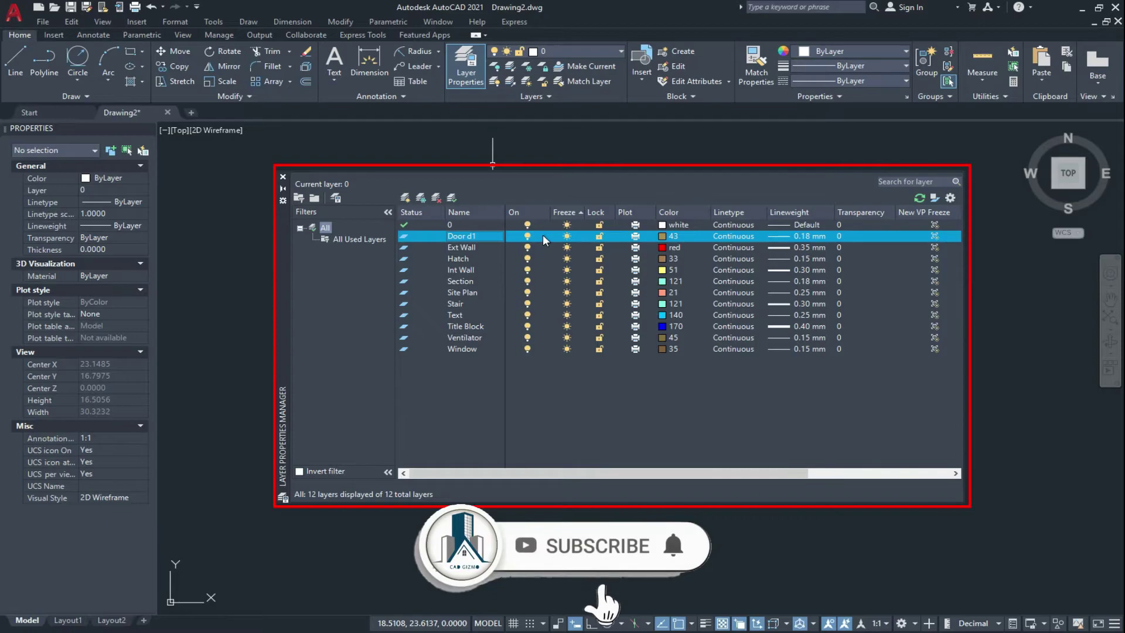
# Widen the Freeze and Lock columns of the layer list, and freeze and thaw the Door d1 layer
pyautogui.moveTo(585, 210); pyautogui.dragTo(604, 211)
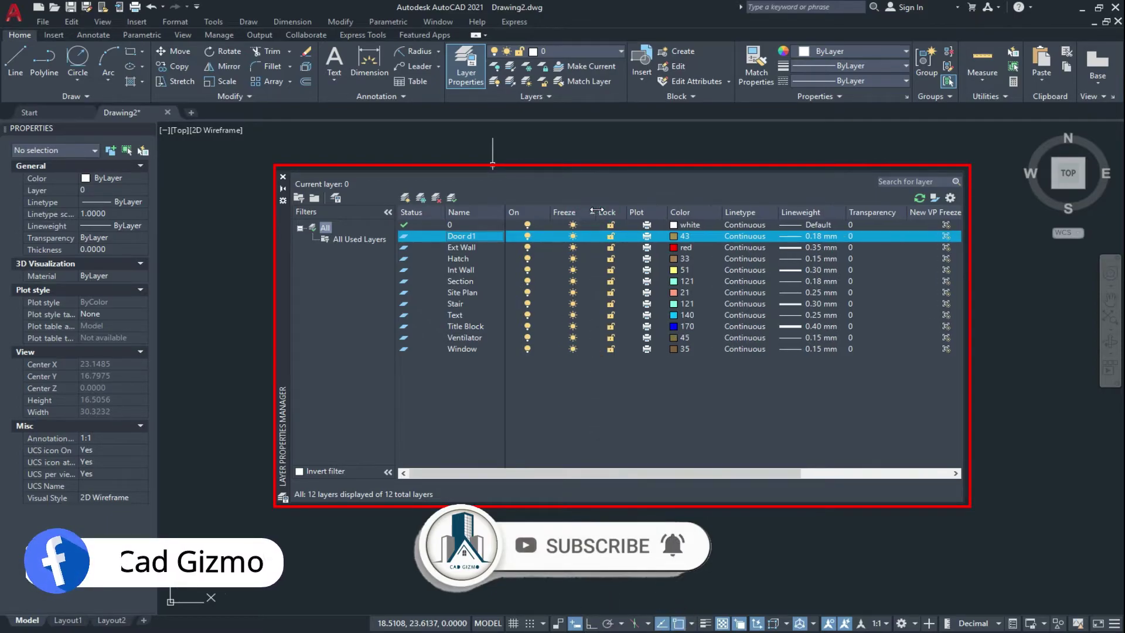
pyautogui.click(576, 239)
pyautogui.click(574, 238)
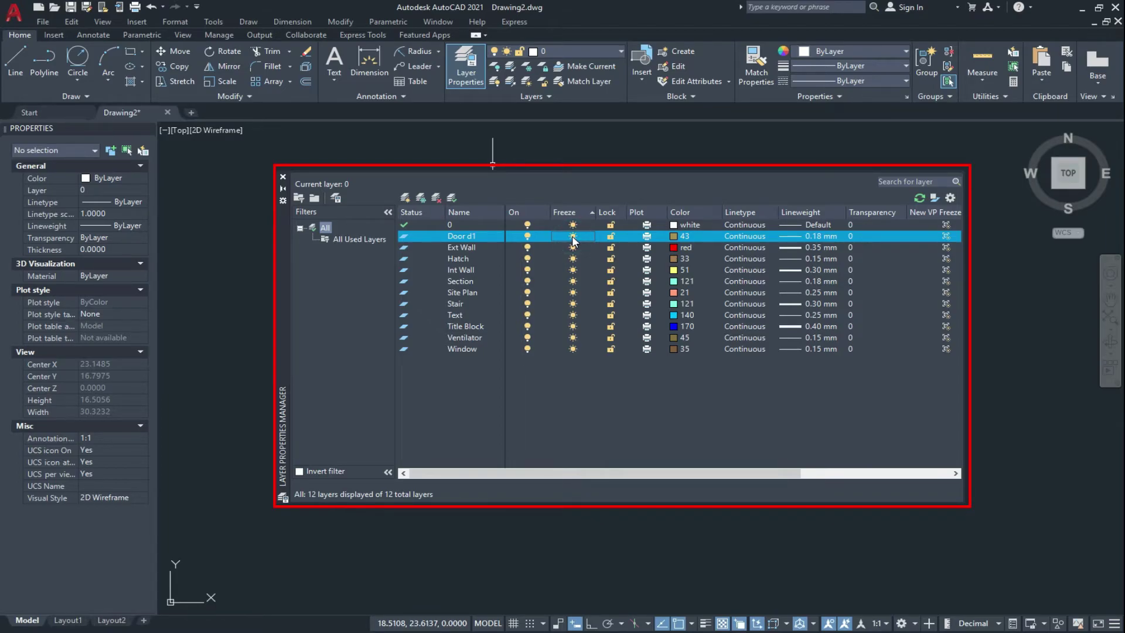
pyautogui.click(574, 237)
pyautogui.click(574, 237)
pyautogui.moveTo(625, 212); pyautogui.dragTo(643, 212)
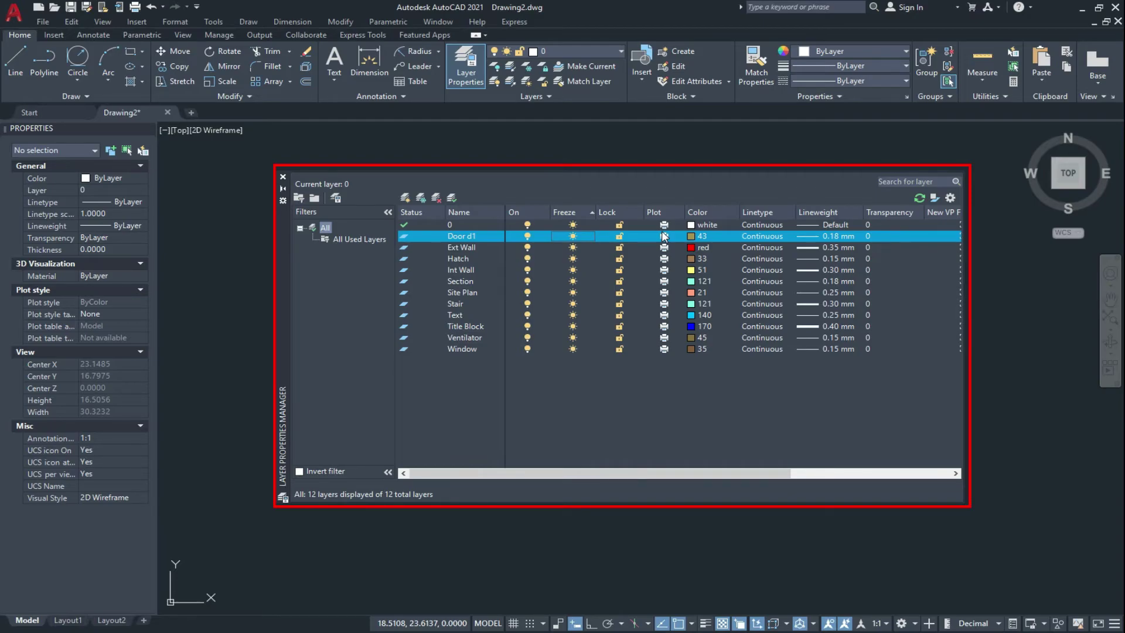
# Change the color of the Door d1 layer to index color 201
pyautogui.click(669, 203)
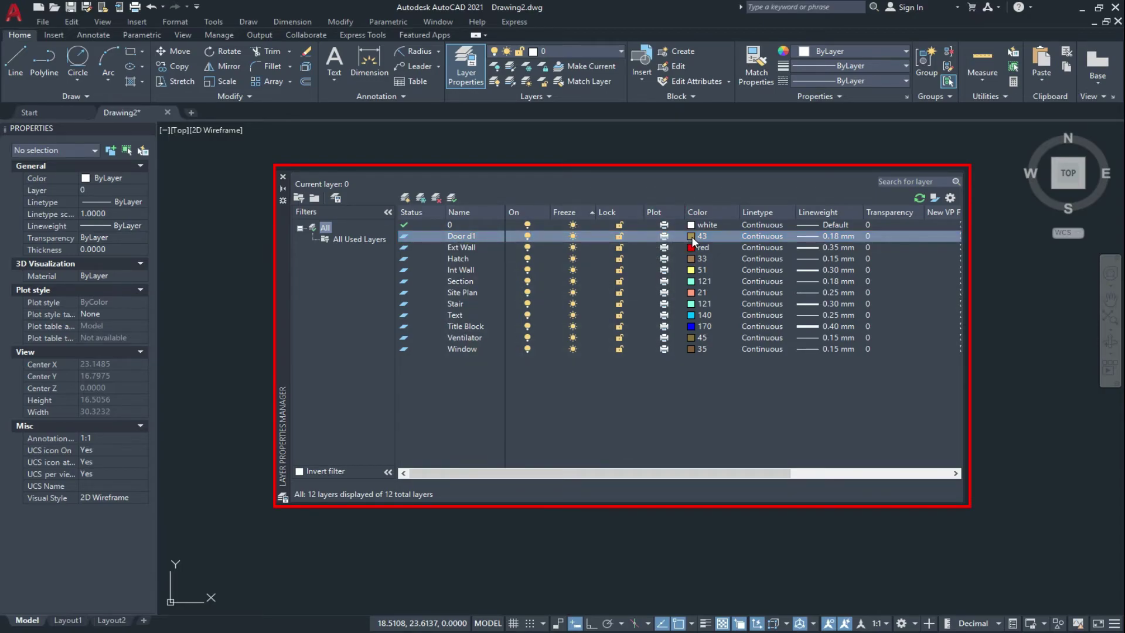
pyautogui.click(692, 238)
pyautogui.click(492, 291)
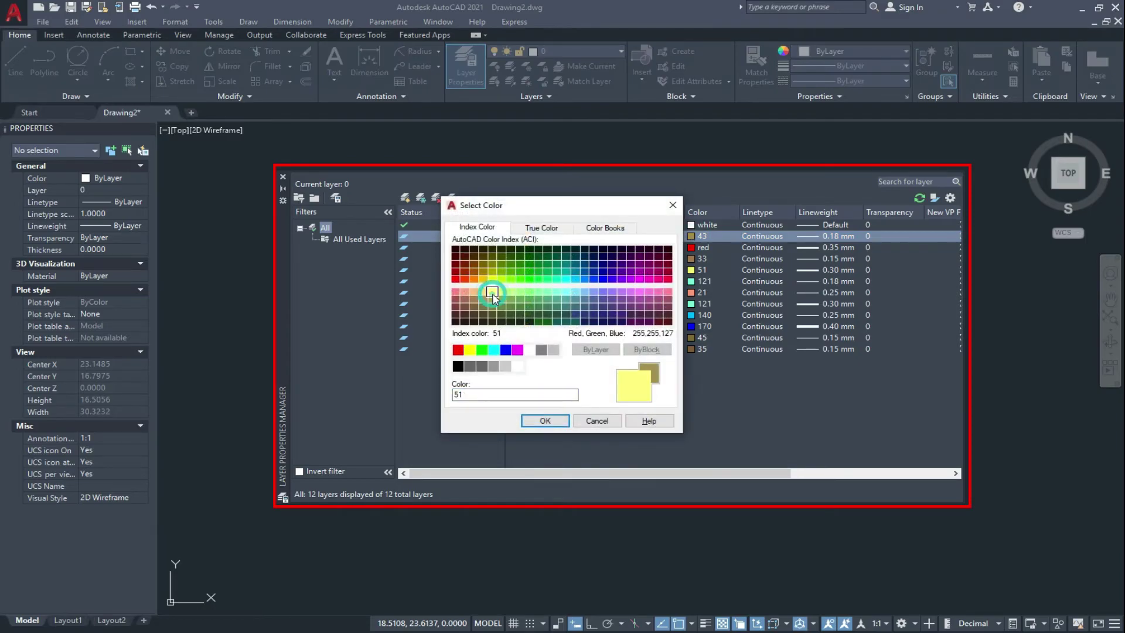
pyautogui.click(599, 303)
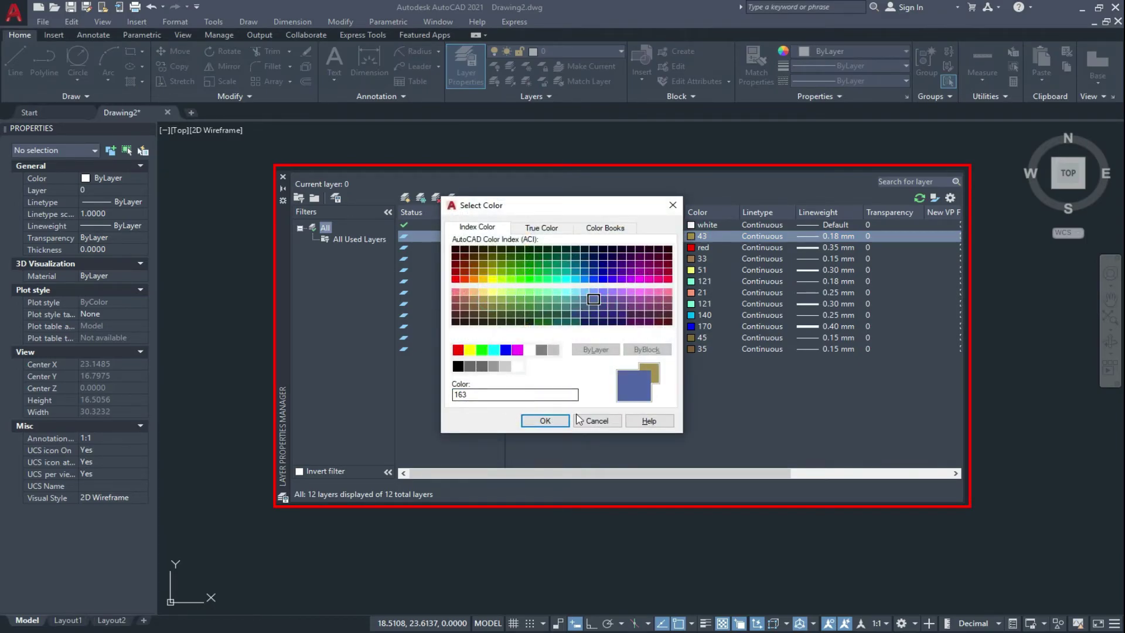
pyautogui.click(630, 291)
pyautogui.click(545, 421)
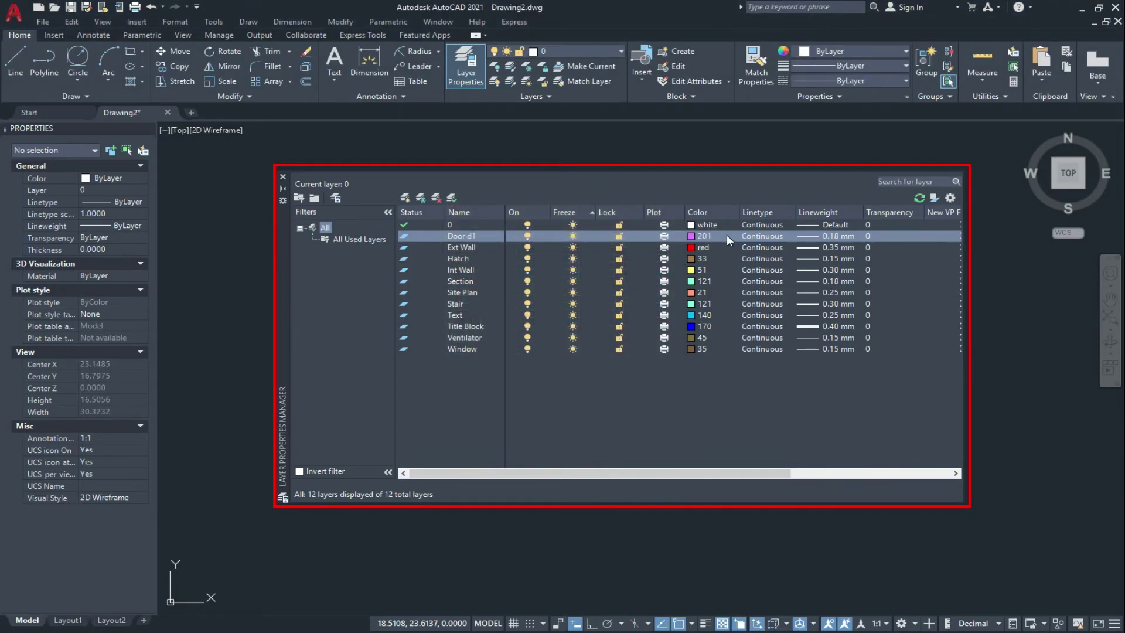
# Assign the ACAD_ISO02W100 ISO dash linetype to the Door d1 layer
pyautogui.click(765, 236)
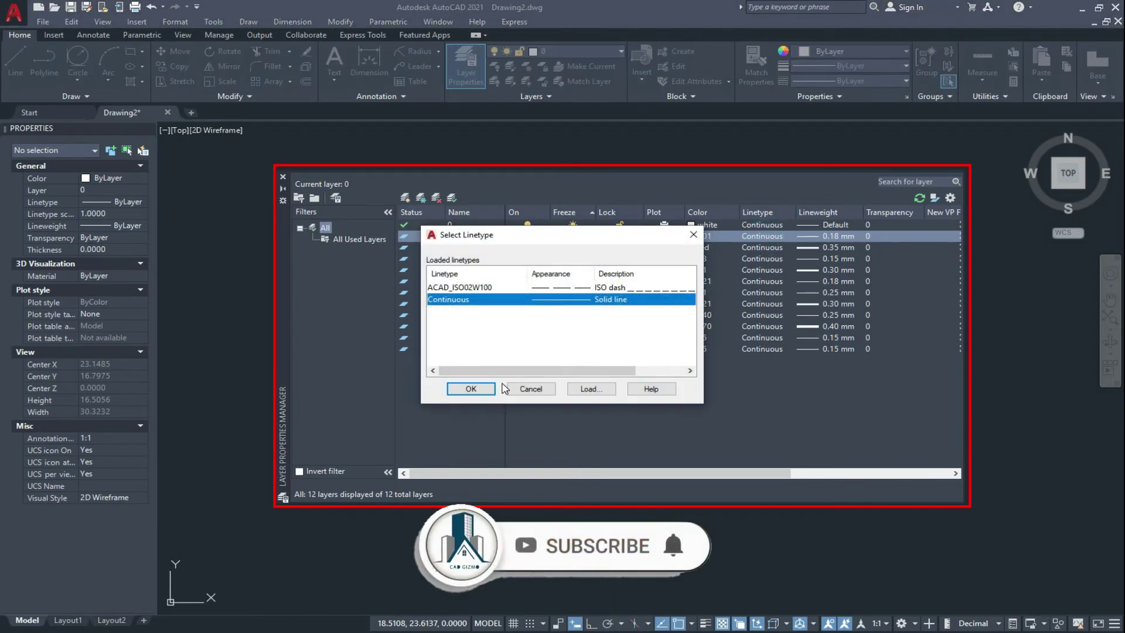
pyautogui.click(486, 287)
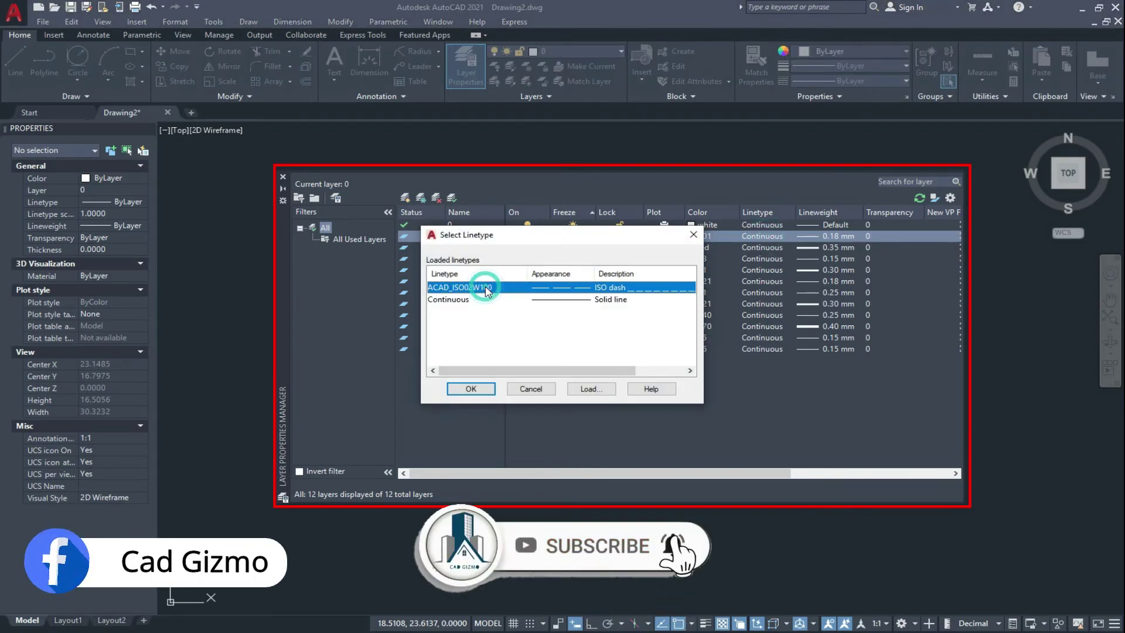
pyautogui.click(471, 388)
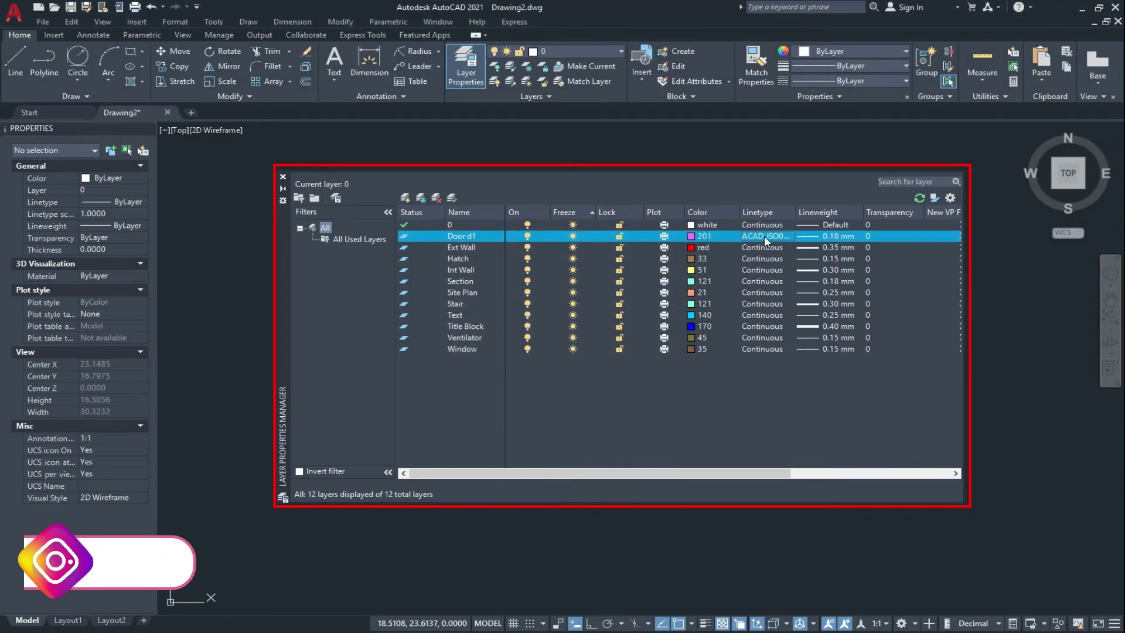
# Set the lineweight of the Door d1 layer to 0.50 mm
pyautogui.click(833, 237)
pyautogui.moveTo(637, 275); pyautogui.dragTo(635, 303)
pyautogui.click(551, 288)
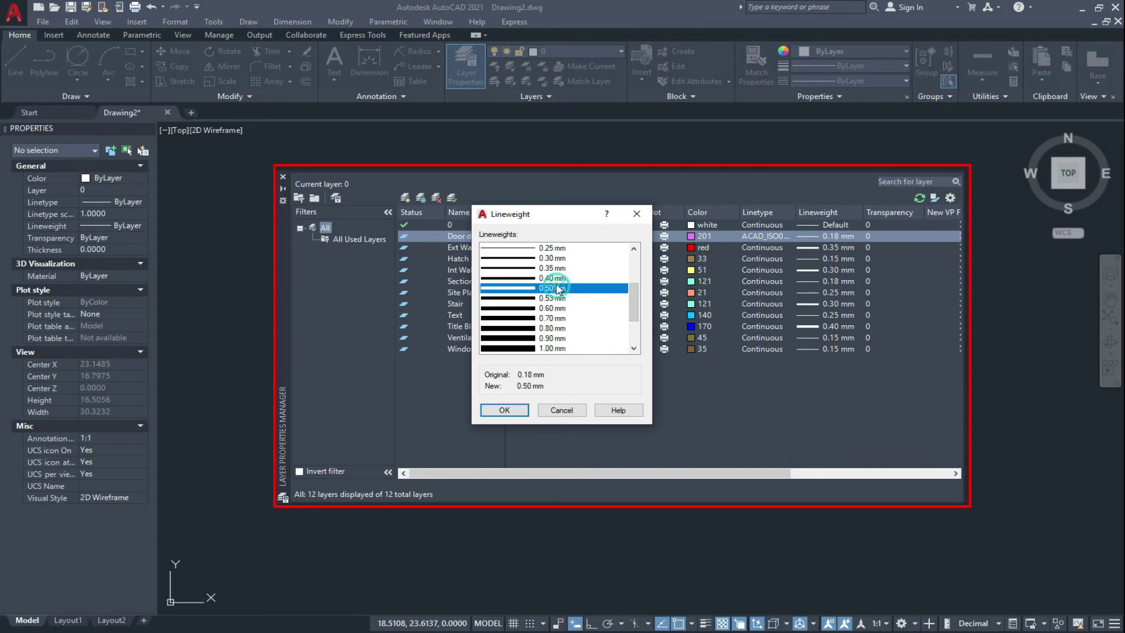
pyautogui.click(505, 409)
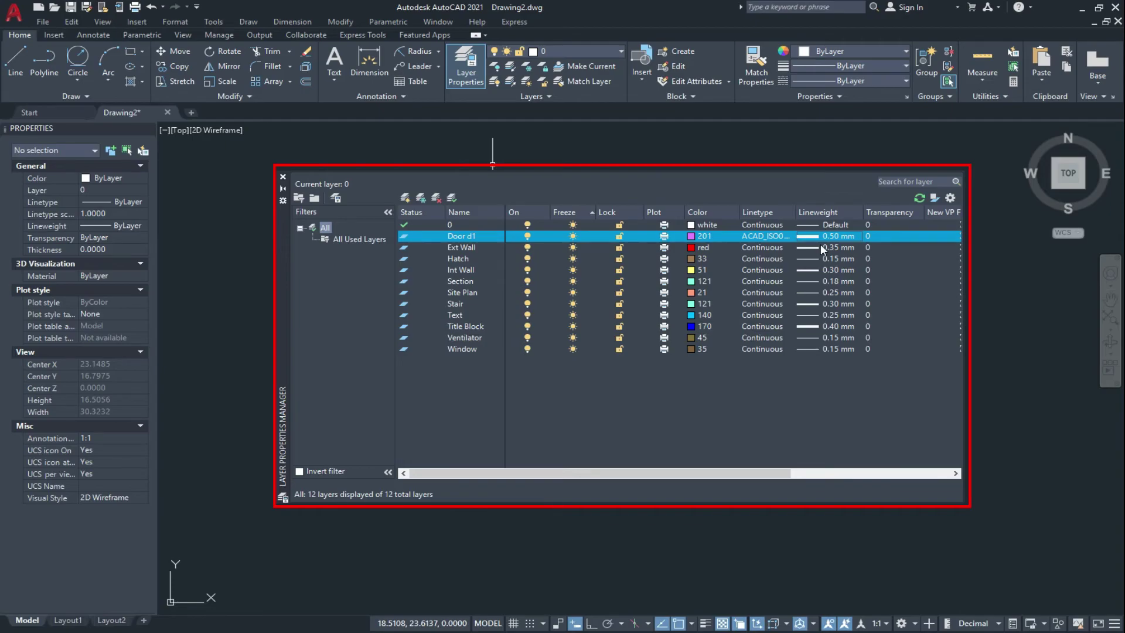
# Set the transparency of the Door d1 layer to 50
pyautogui.click(877, 235)
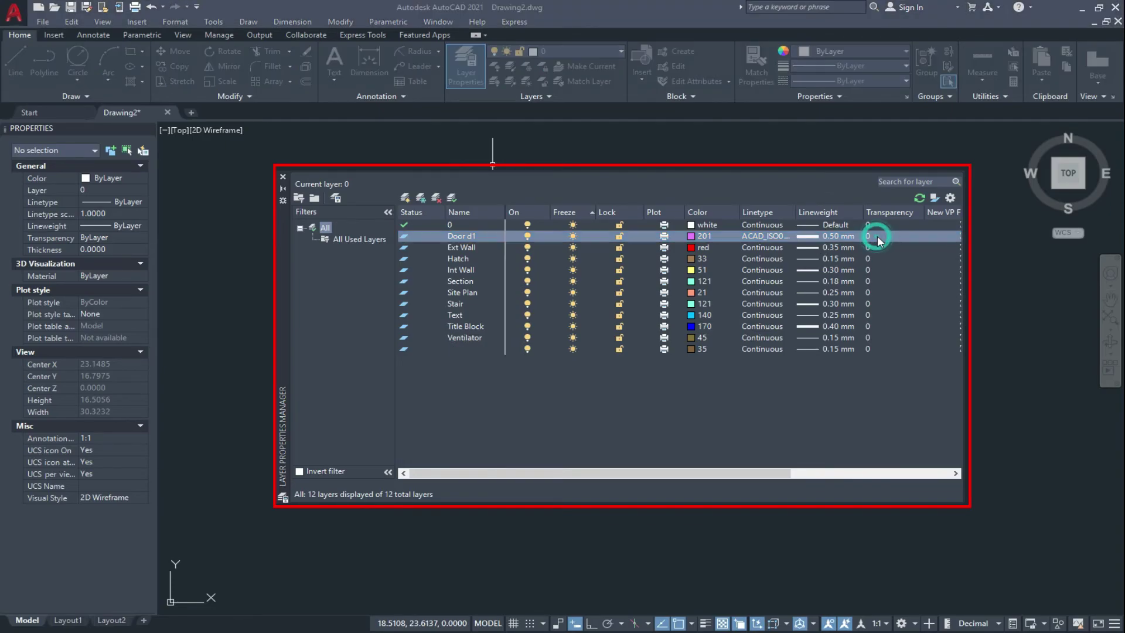
pyautogui.write('50')
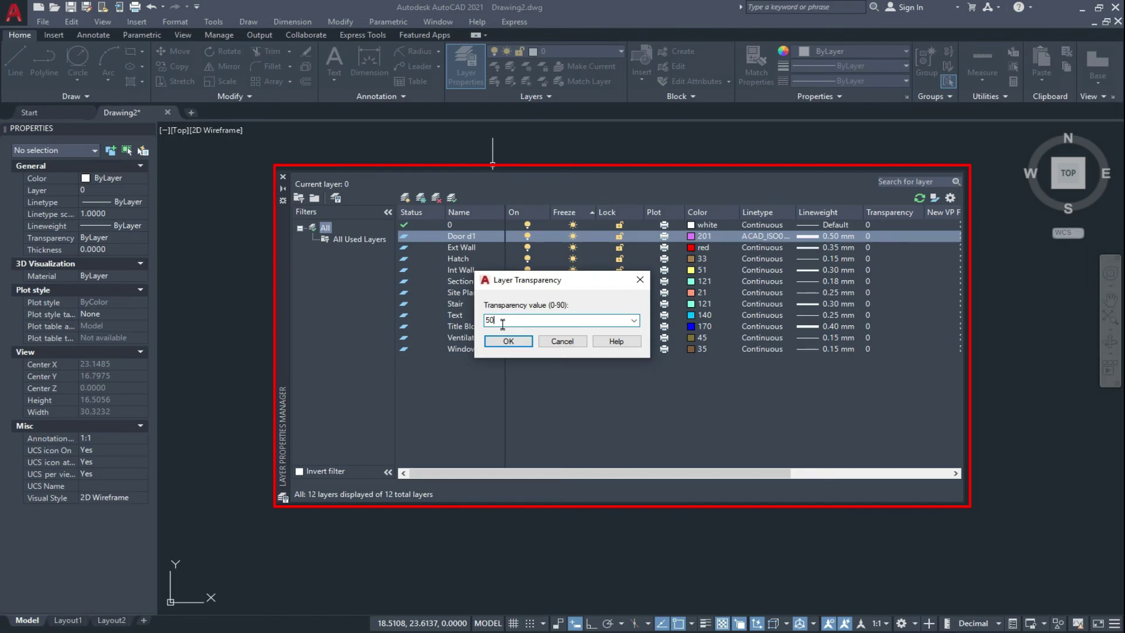
pyautogui.click(508, 342)
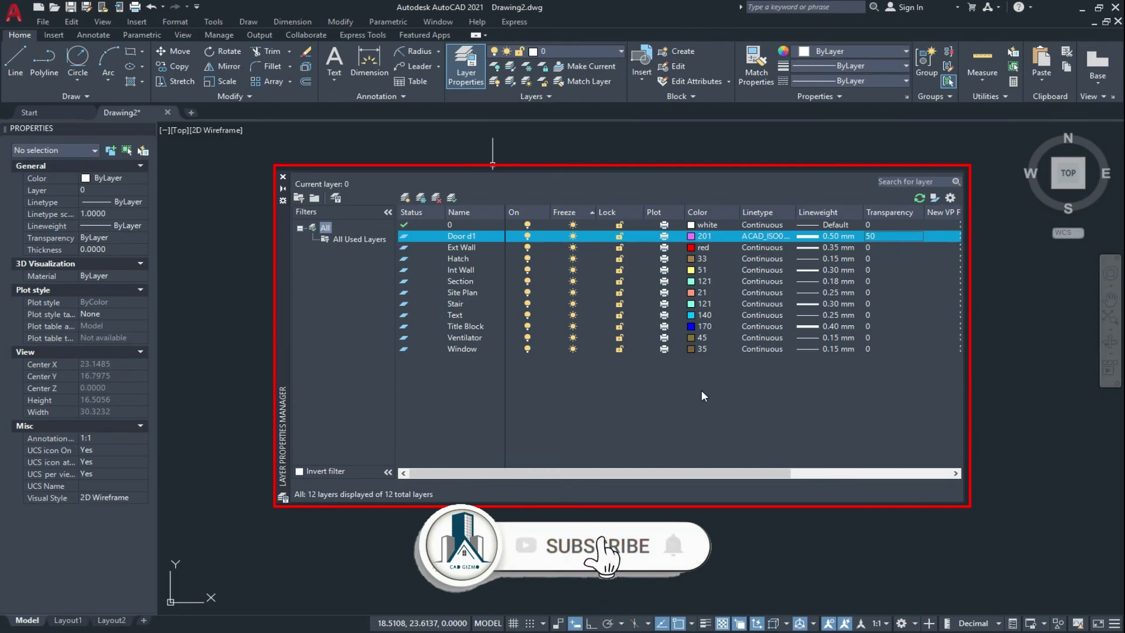
pyautogui.moveTo(539, 474); pyautogui.dragTo(680, 472)
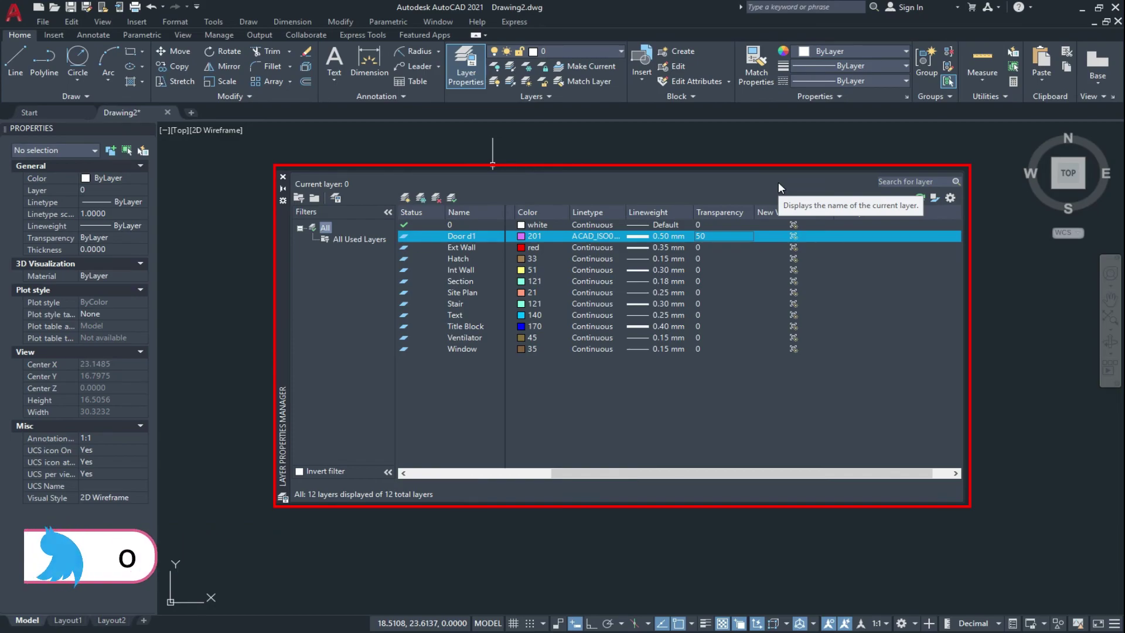
pyautogui.click(636, 412)
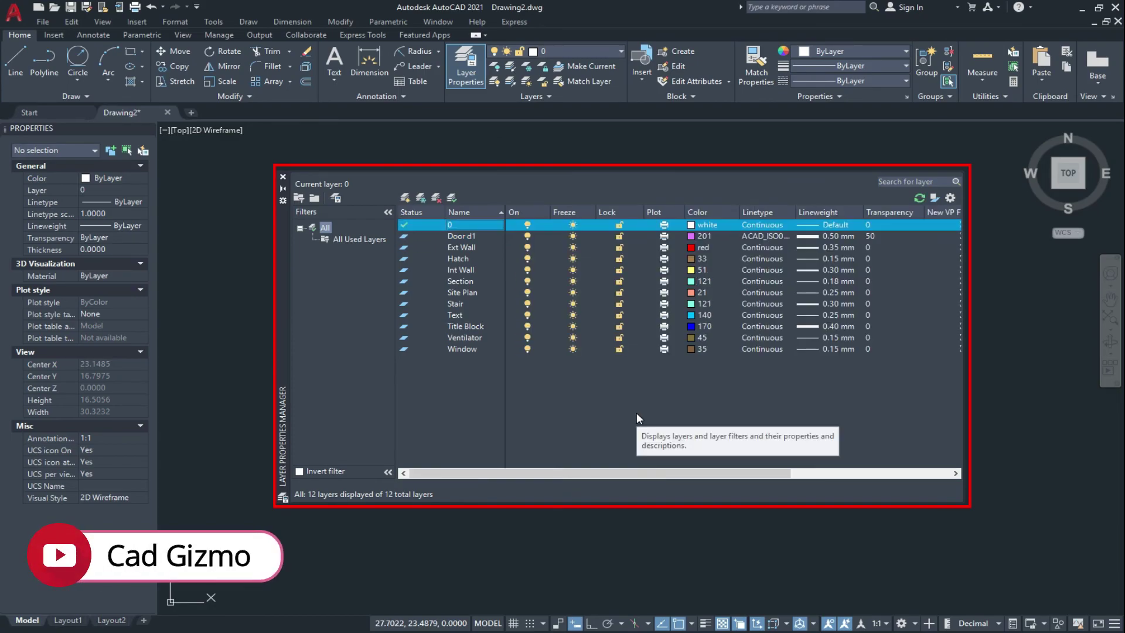